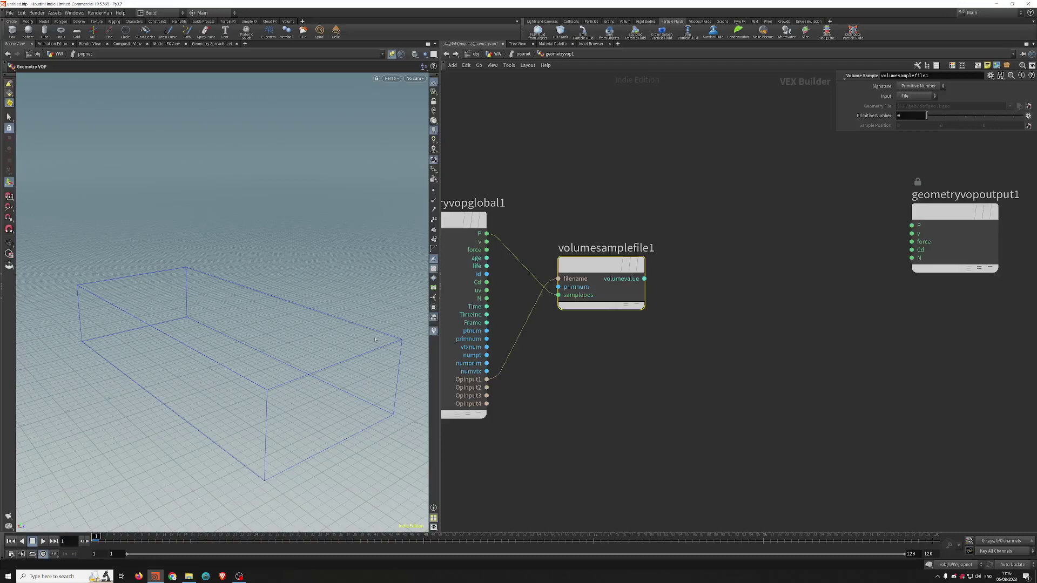
- Add a Volume Gradient node and place it below the volume sample node
drag(599, 264, 595, 261)
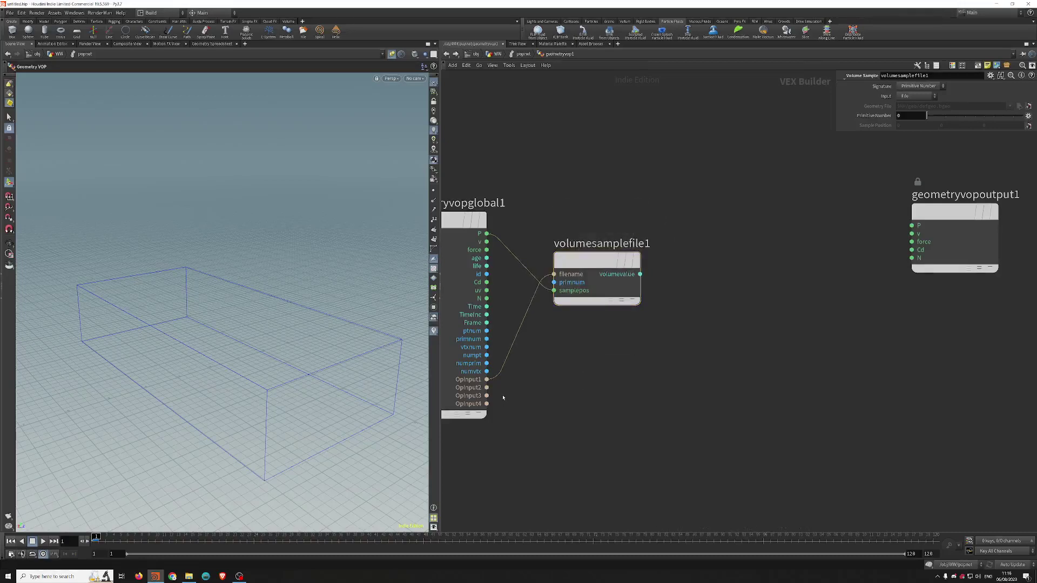
drag(591, 261, 589, 253)
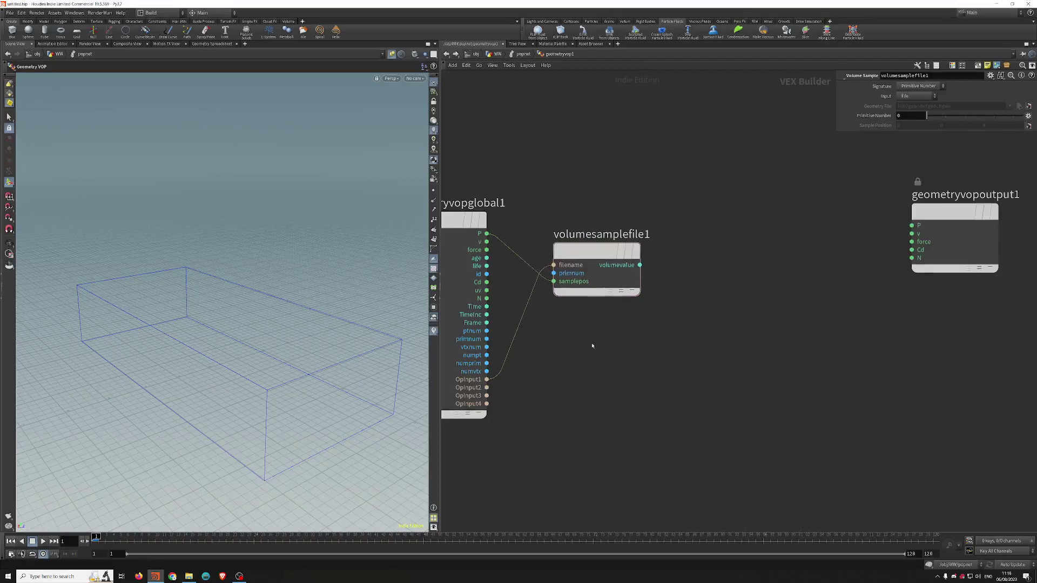
key(Tab)
text(gradi)
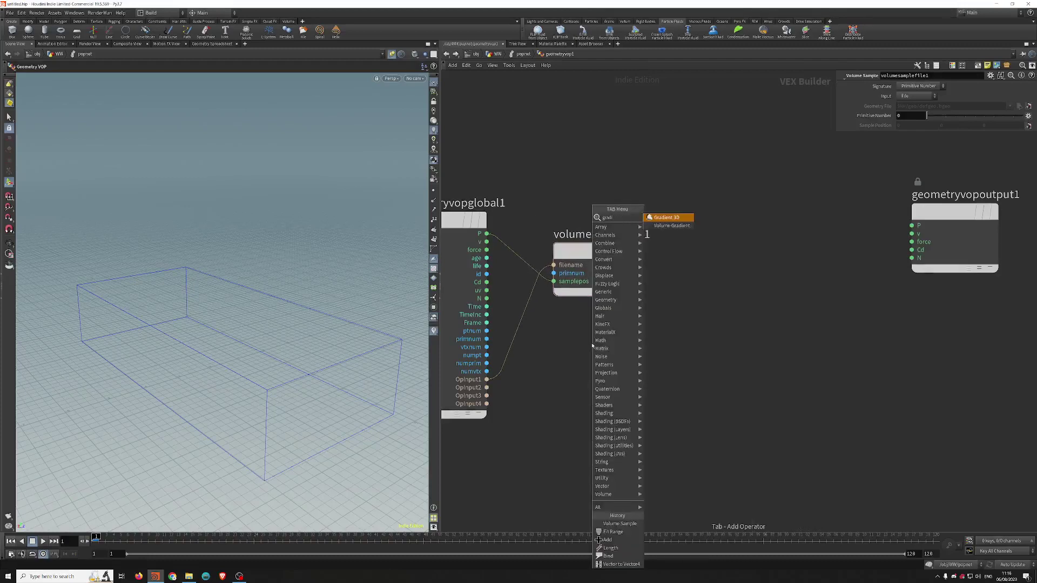
click(671, 226)
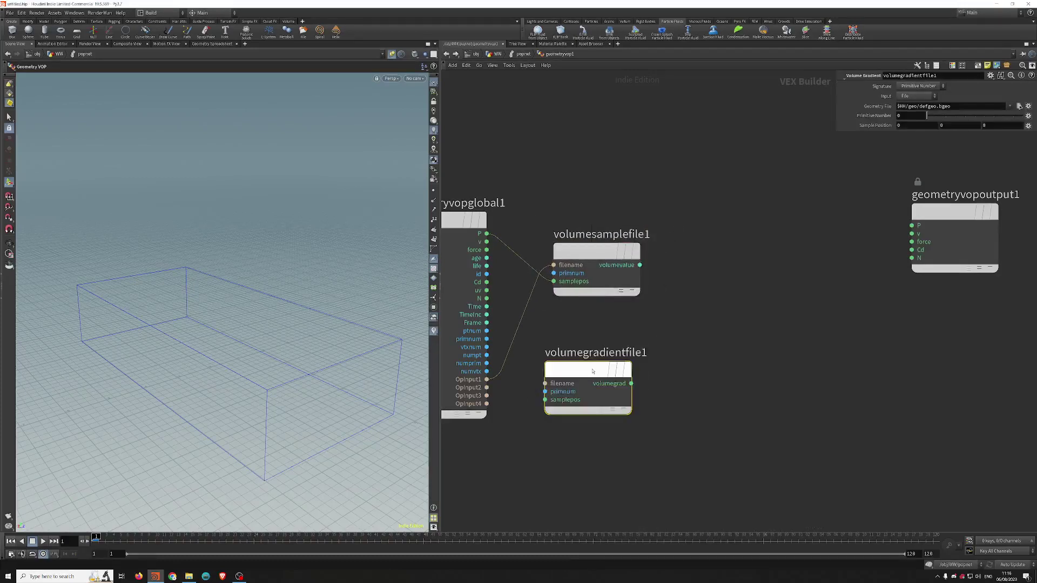
click(625, 370)
double_click(616, 356)
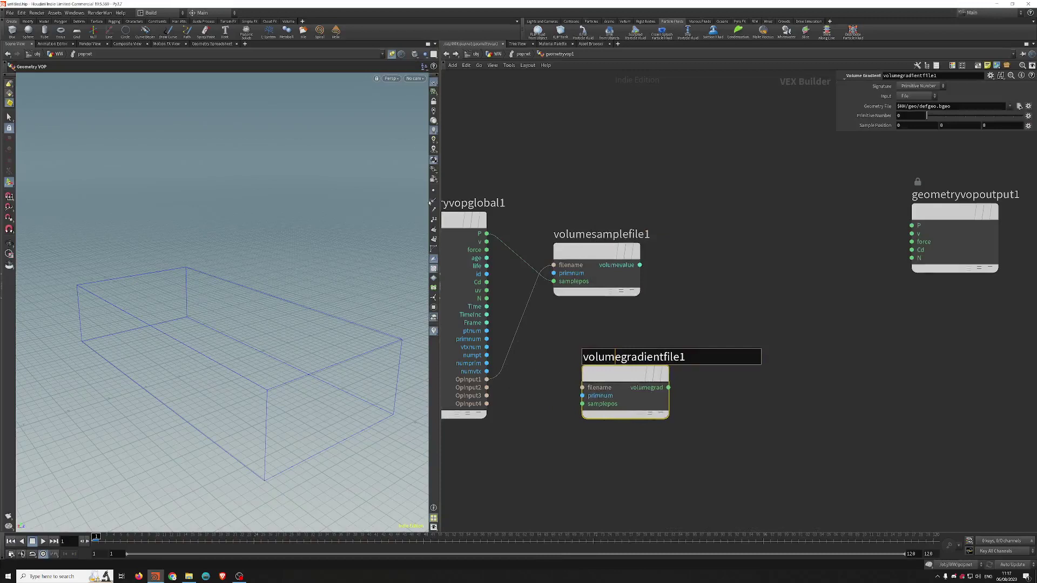
mouse_move(618, 376)
mouse_down()
mouse_move(590, 365)
mouse_move(610, 361)
mouse_move(602, 368)
mouse_up()
click(593, 346)
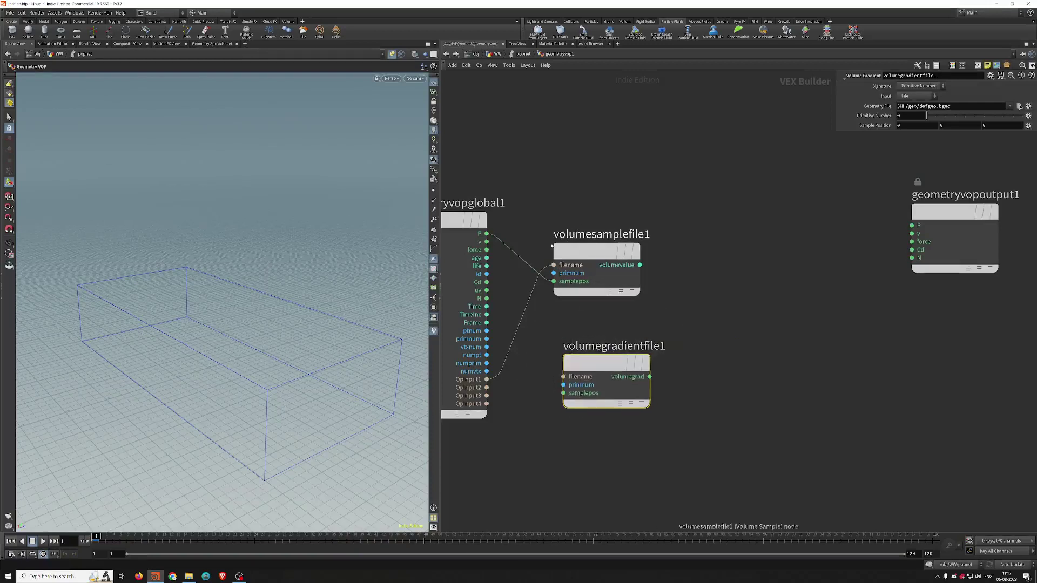
- Align the volume sample node directly above the volume gradient node, with a wider gap between them
drag(614, 362, 605, 362)
drag(656, 331, 586, 438)
drag(599, 365, 607, 365)
drag(649, 328, 577, 424)
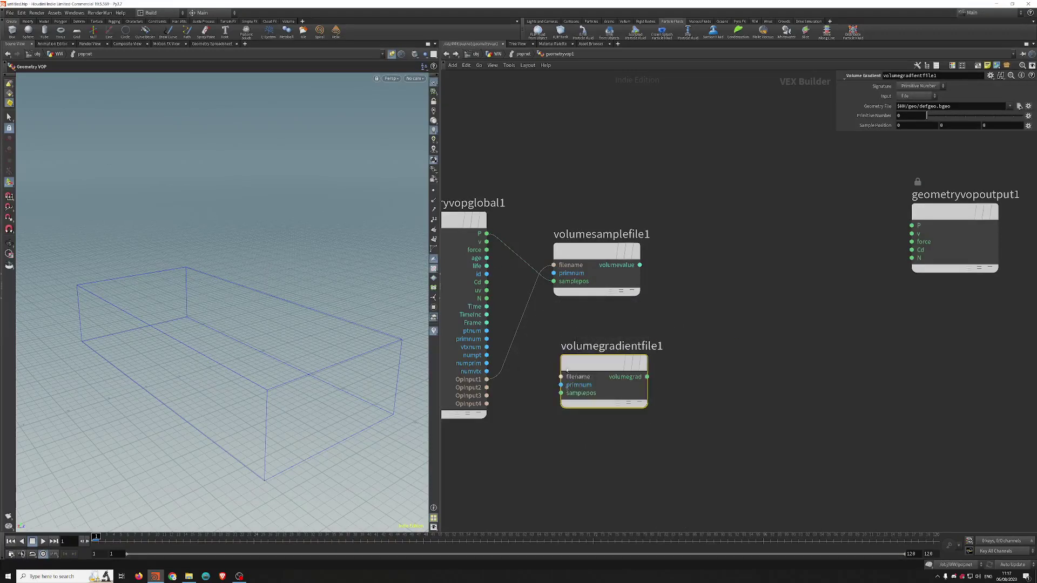
drag(573, 264, 580, 242)
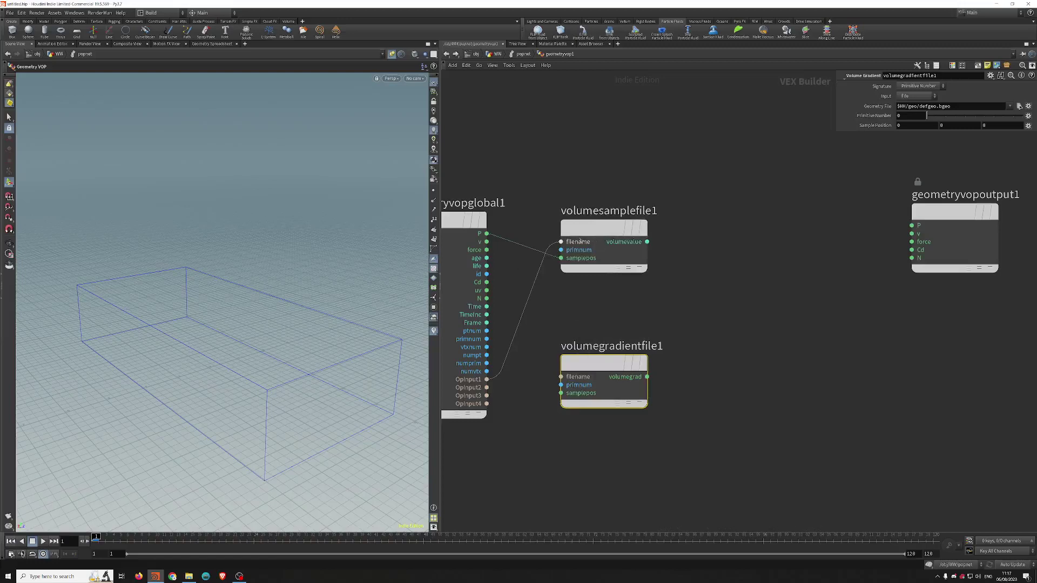
drag(607, 365, 607, 358)
- Wire the global P into the volume gradient node's samplepos and OpInput1 into its filename
drag(552, 296, 561, 387)
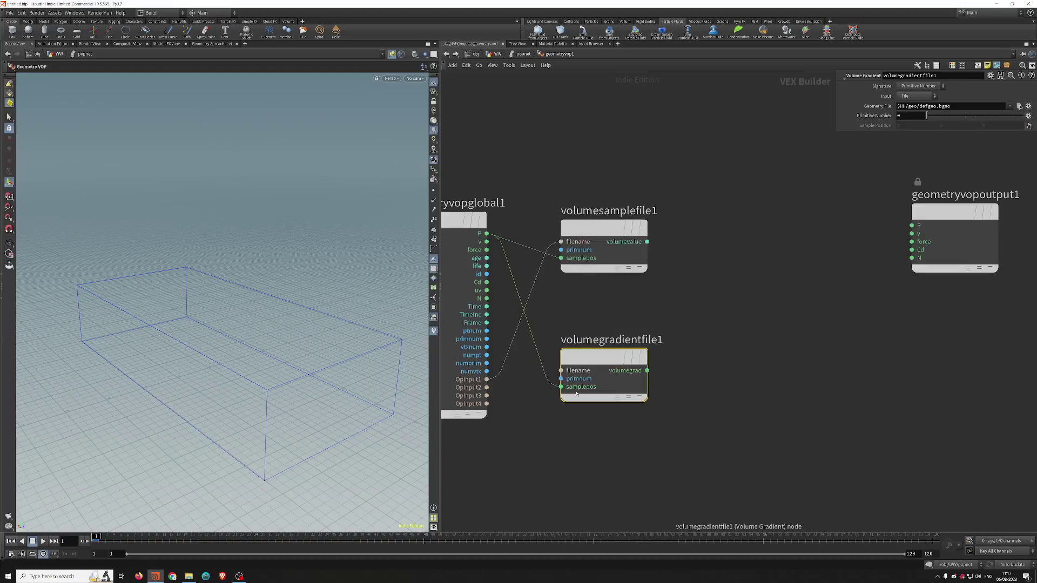
drag(561, 370, 491, 382)
mouse_move(599, 358)
mouse_down()
mouse_move(590, 363)
mouse_move(607, 364)
mouse_up()
drag(593, 232, 592, 231)
drag(606, 392, 596, 388)
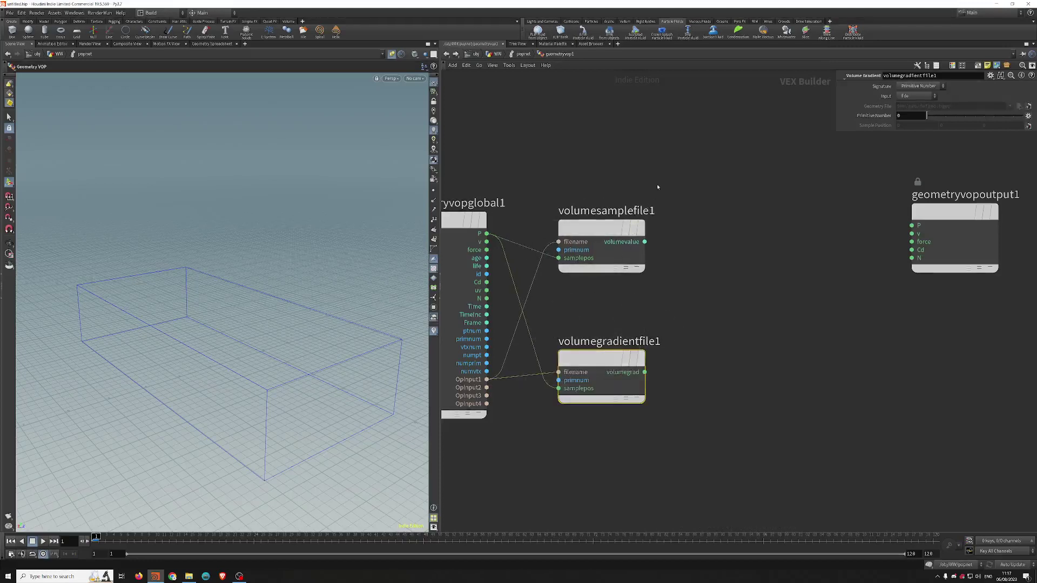
click(596, 228)
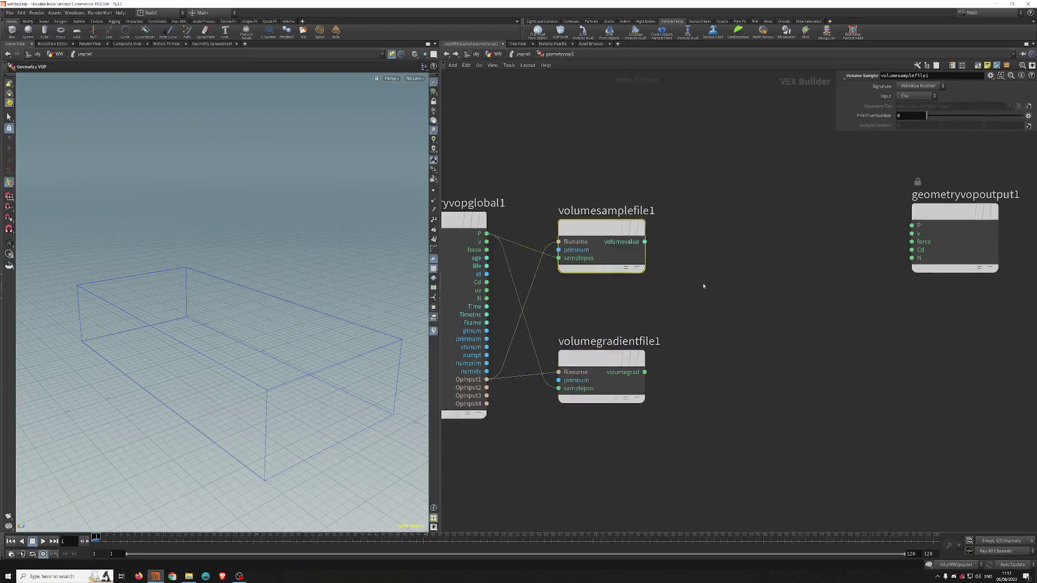
drag(595, 362, 586, 364)
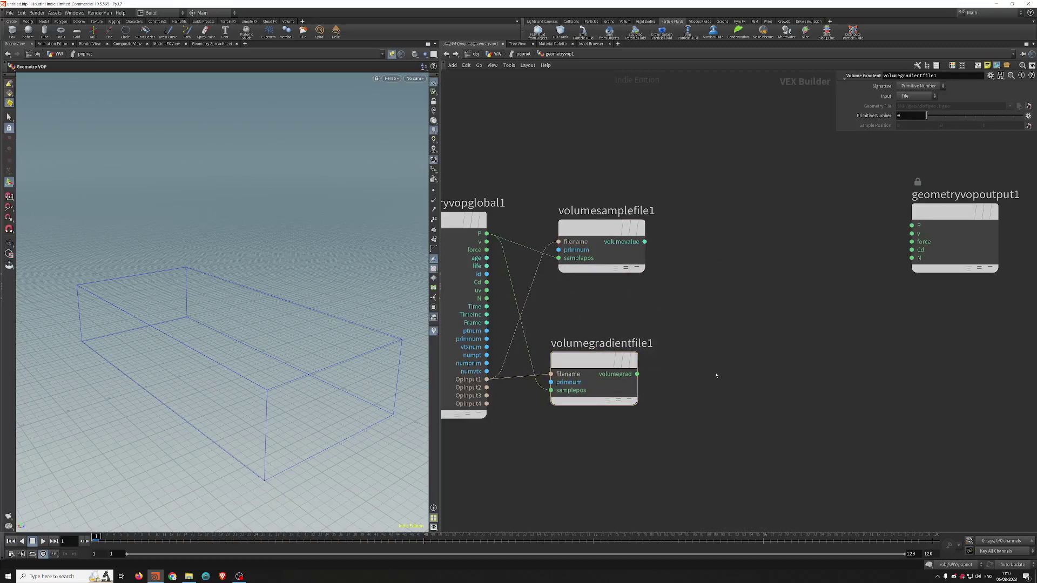
- Add a Negate node beside the volume gradient node and feed volumegrad into its val input
key(Tab)
text(neg)
key(Return)
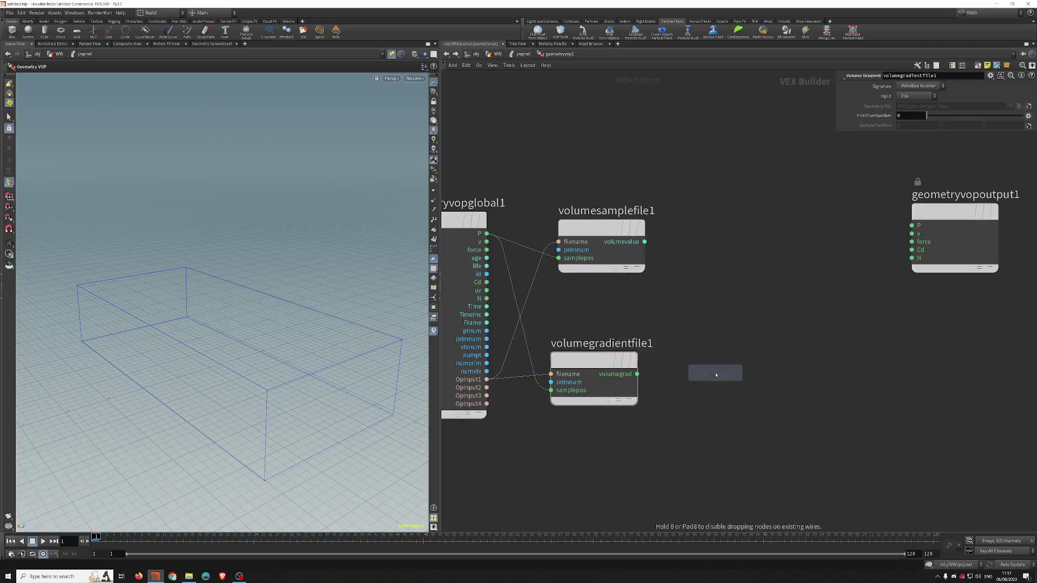
click(716, 375)
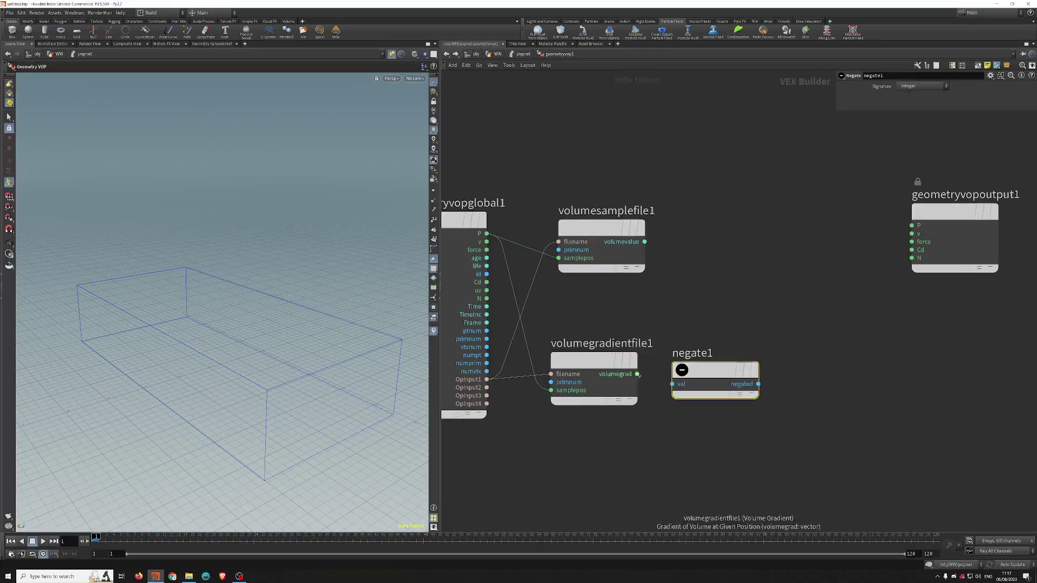
drag(639, 374, 672, 384)
drag(725, 359, 728, 349)
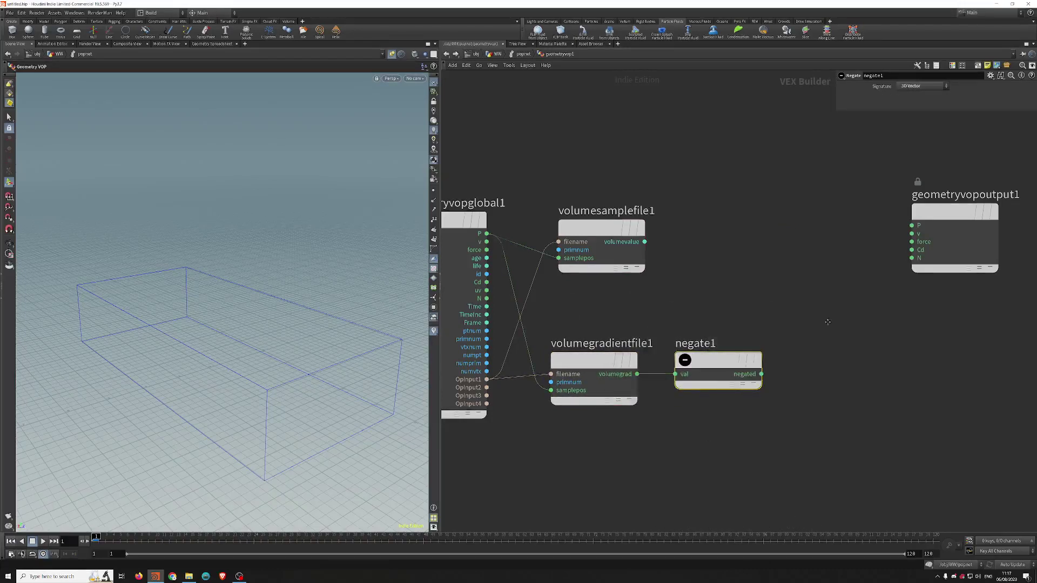
- Add a Multiply node between the volume nodes and the geometry output, moving the output node further away to make room
middle_drag(827, 322, 779, 333)
drag(576, 240, 580, 232)
key(Tab)
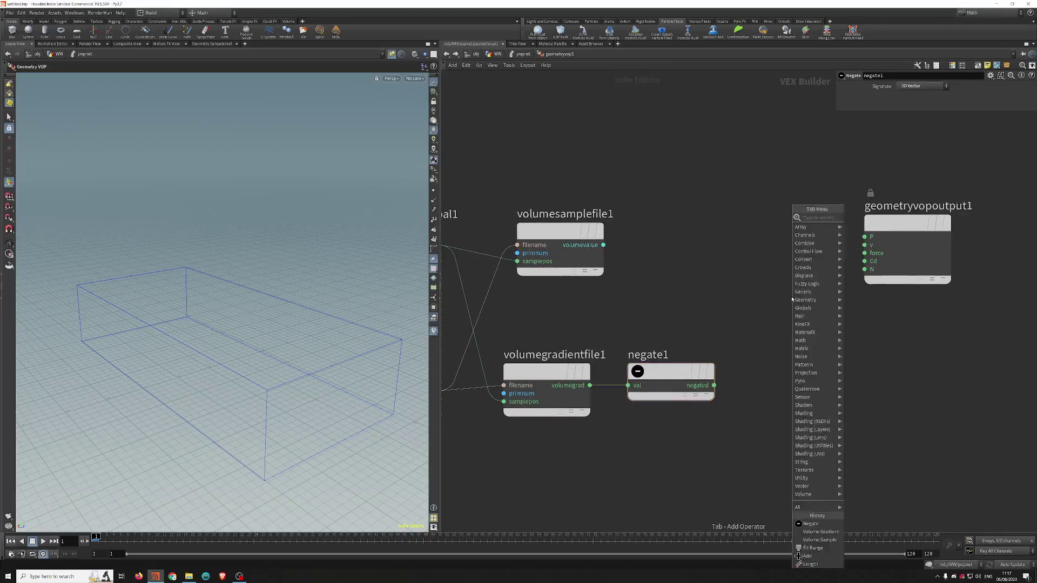
text(mult)
key(Return)
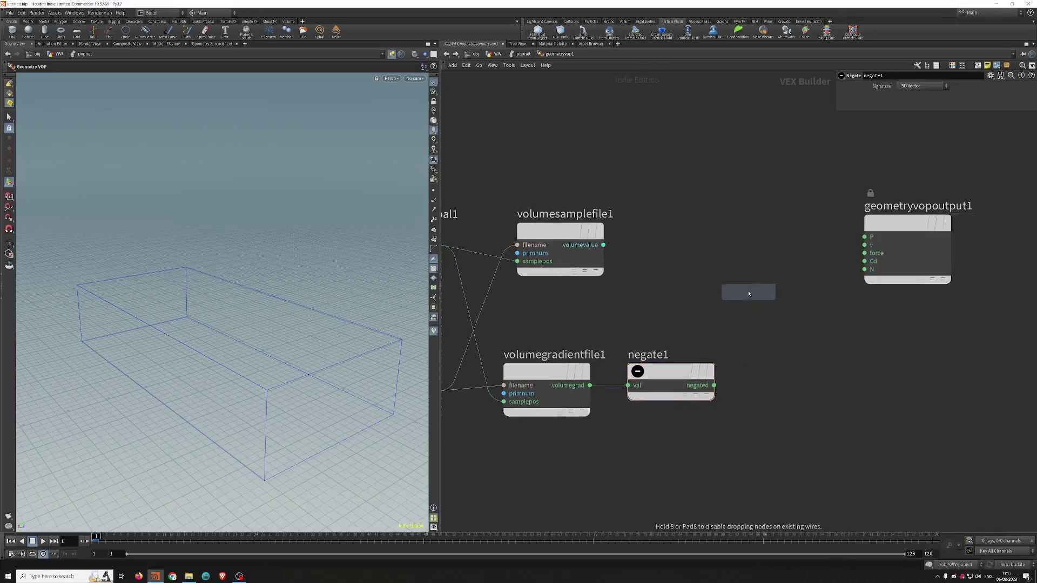
click(735, 288)
drag(734, 287, 755, 282)
drag(915, 222, 976, 223)
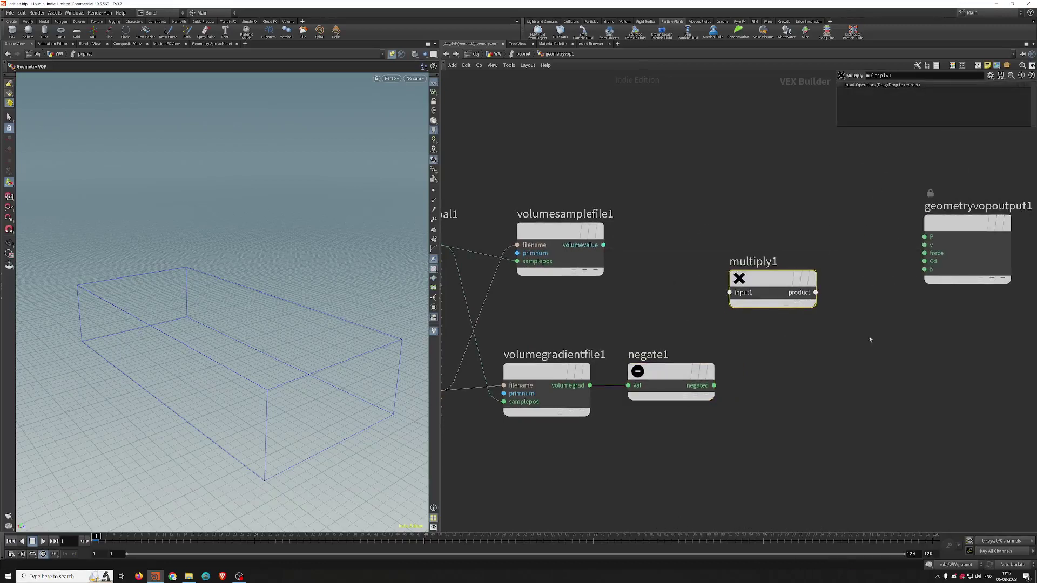
middle_drag(870, 341, 878, 346)
drag(782, 283, 815, 281)
middle_drag(802, 373, 781, 374)
- Connect the negated gradient to the multiply node's input1 and the sampled volumevalue to its input2
scroll(706, 397, down, 2)
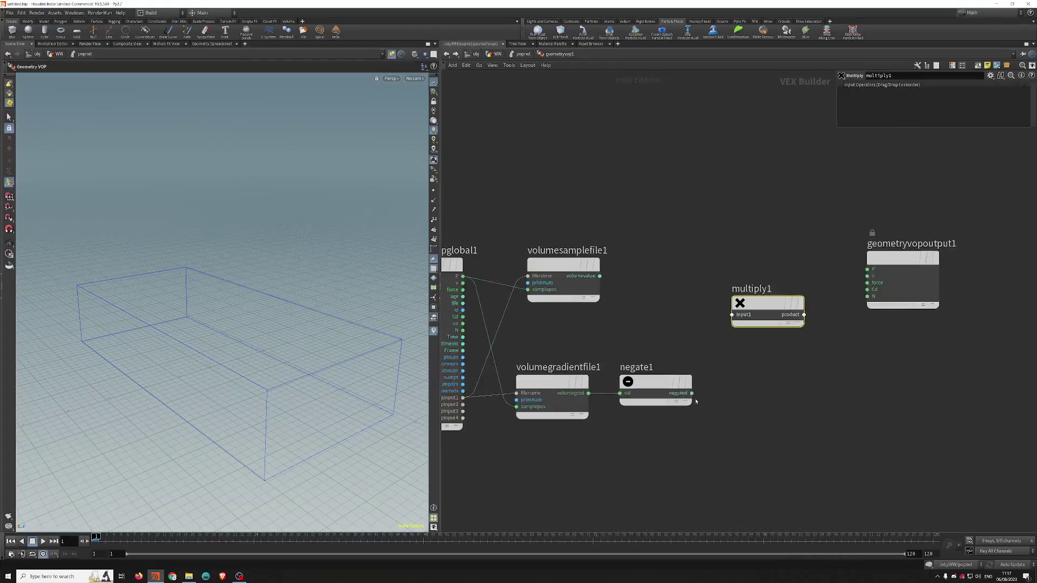
drag(692, 393, 732, 315)
drag(600, 276, 732, 321)
drag(564, 265, 570, 265)
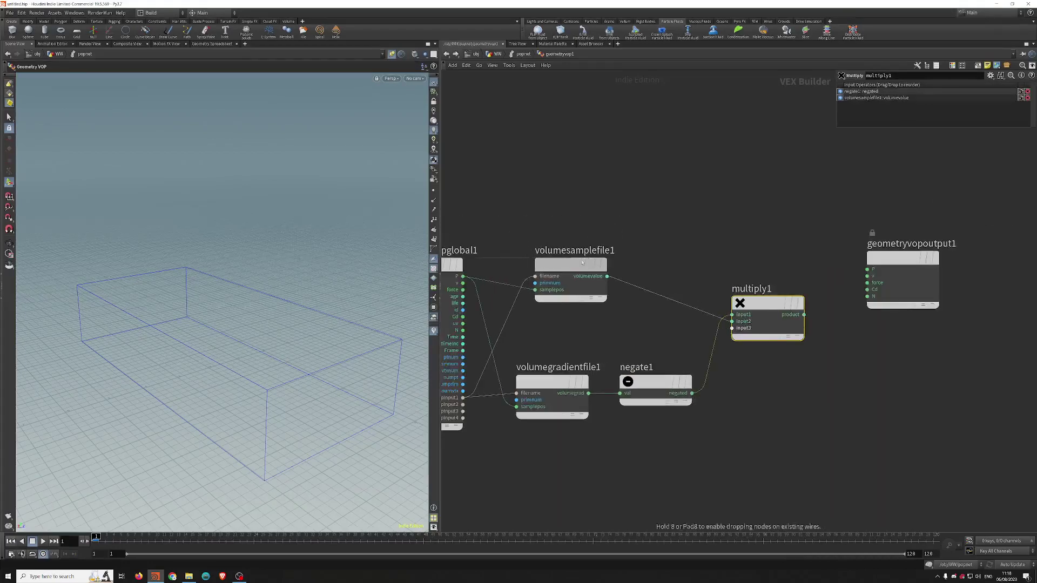
drag(767, 304, 741, 290)
click(745, 255)
- Connect the multiply node's product to the N input of the geometry output node
middle_drag(745, 226, 640, 227)
drag(629, 290, 628, 283)
drag(761, 250, 827, 244)
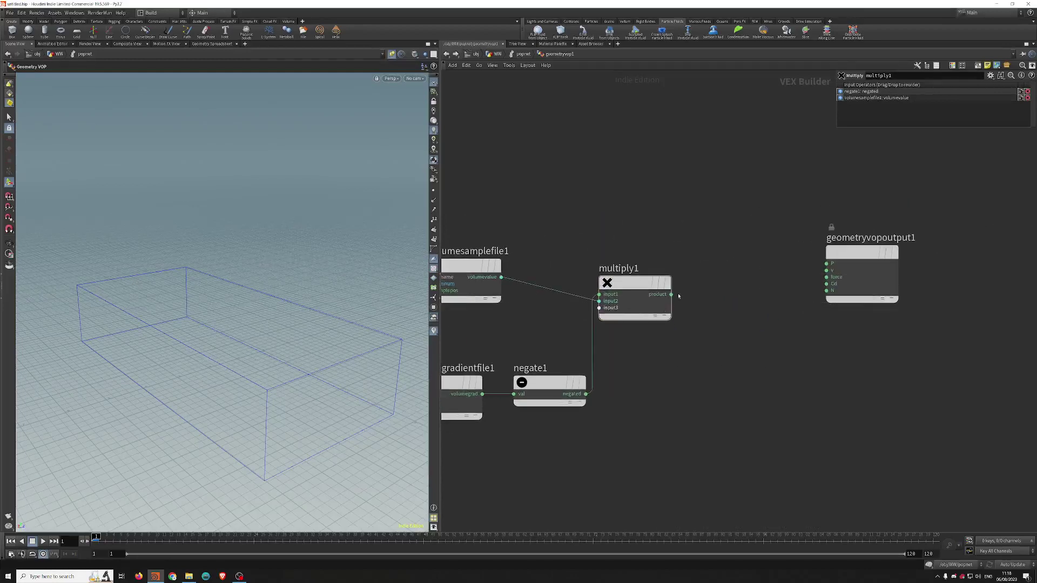
drag(671, 294, 826, 291)
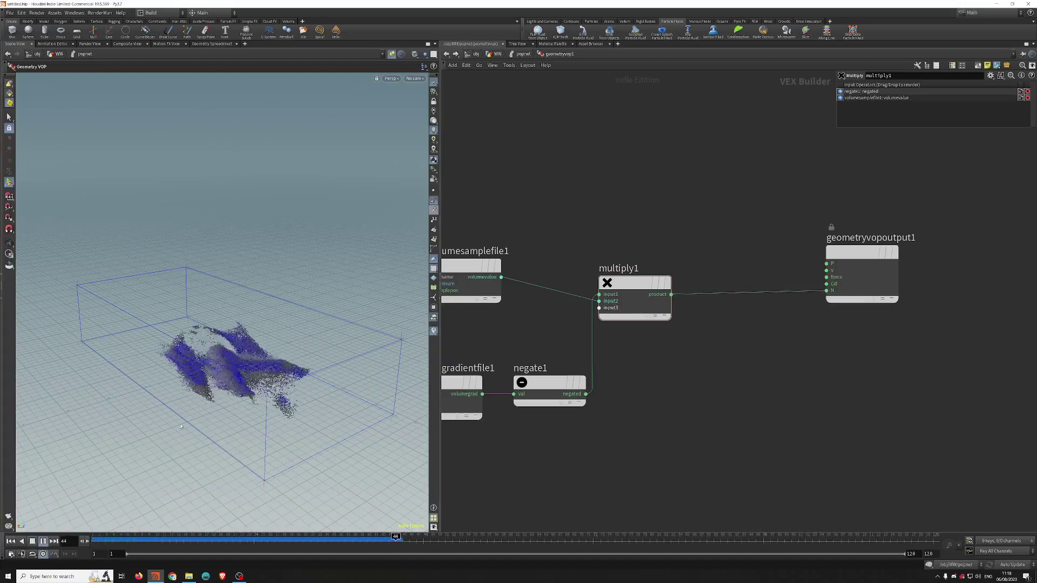
- Stop the simulation playback and examine the directions of the particle normals up close from several angles
click(34, 540)
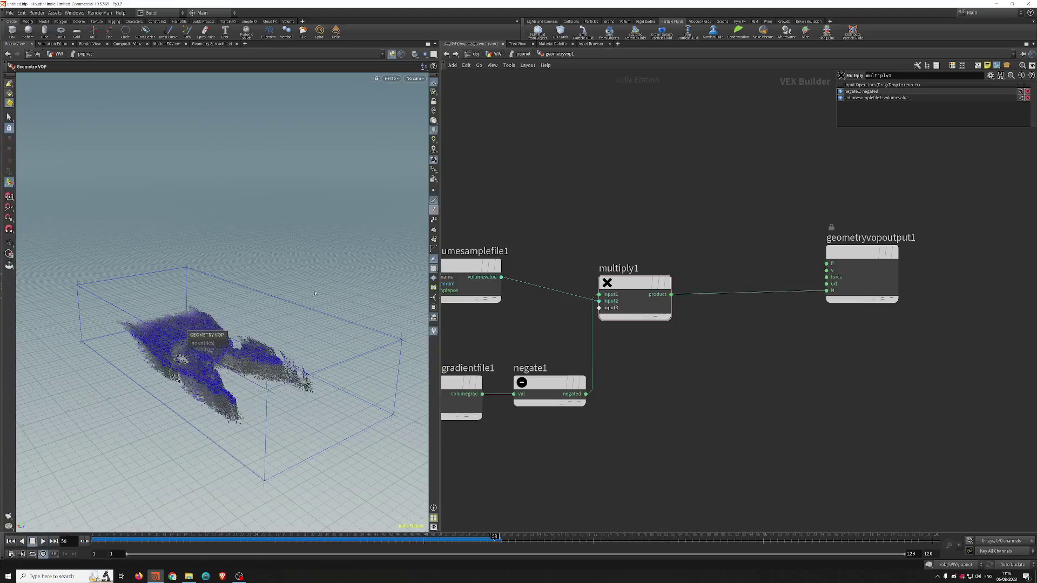
alt+right_drag(185, 335, 384, 260)
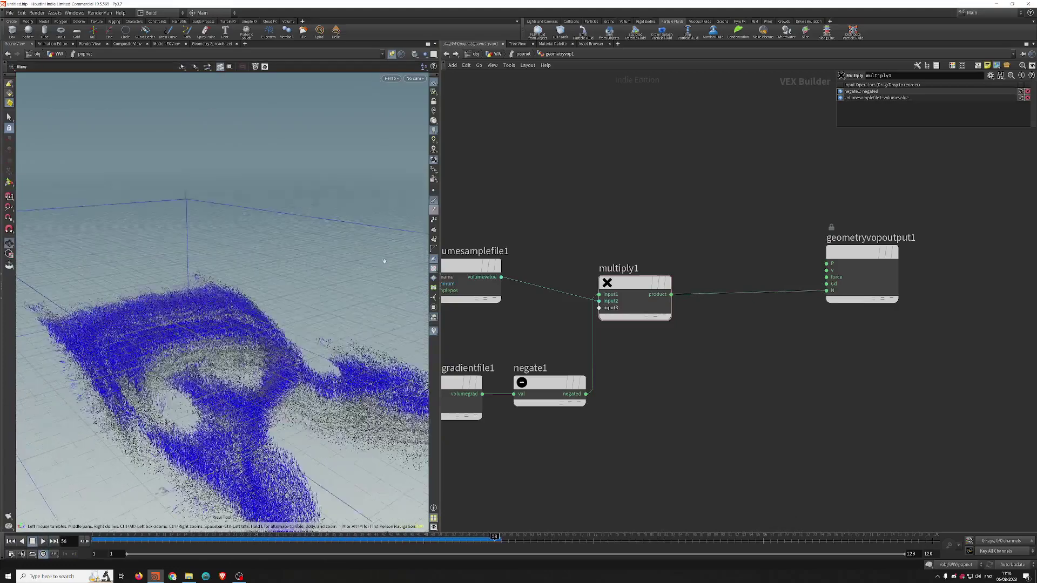
alt+drag(216, 451, 251, 362)
alt+middle_drag(251, 362, 326, 227)
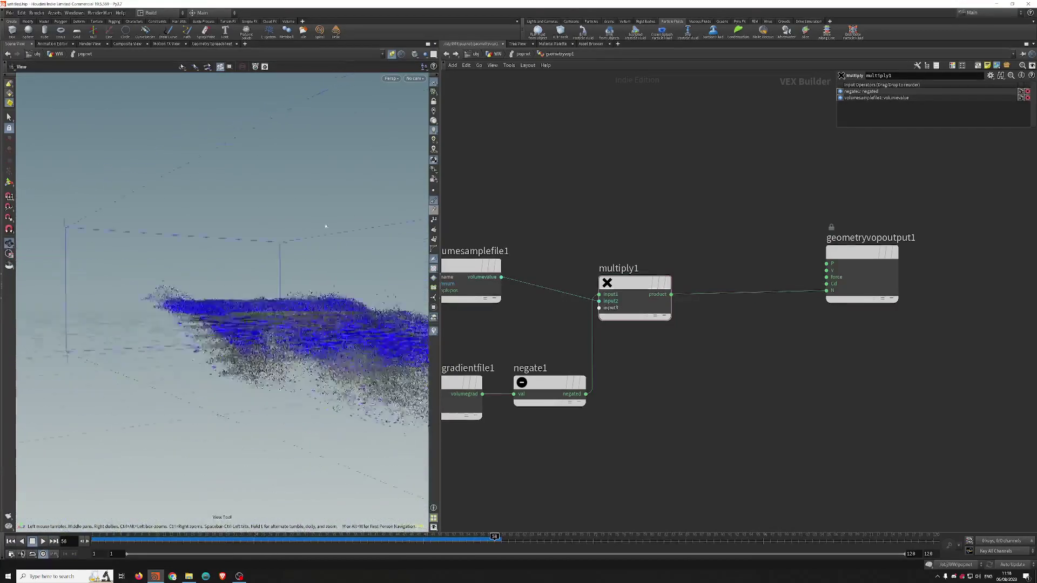
alt+drag(327, 226, 391, 210)
alt+middle_drag(391, 210, 15, 263)
alt+drag(16, 263, 317, 299)
drag(346, 176, 87, 216)
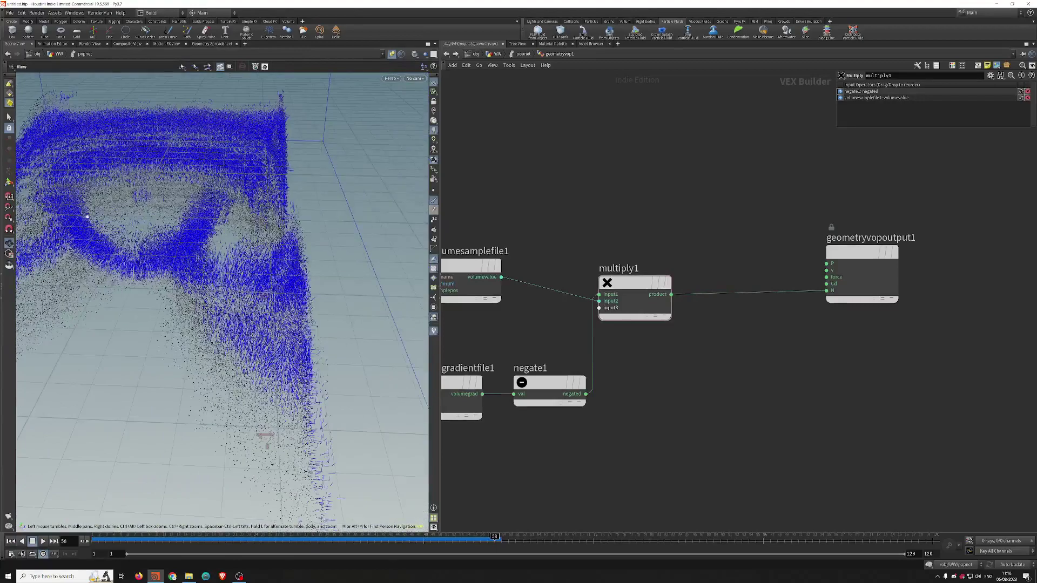
click(436, 85)
drag(331, 194, 271, 250)
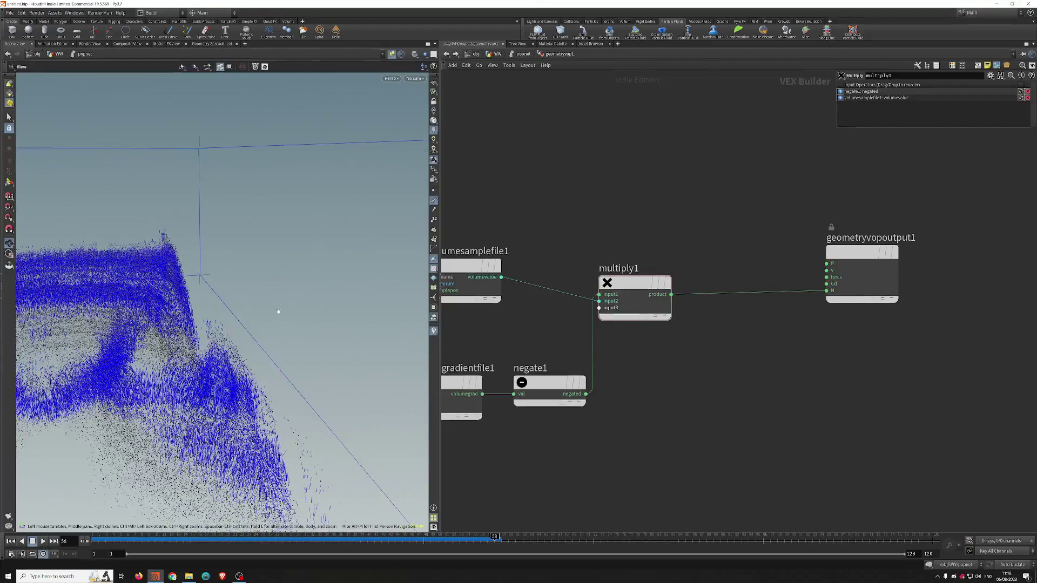
drag(278, 308, 146, 359)
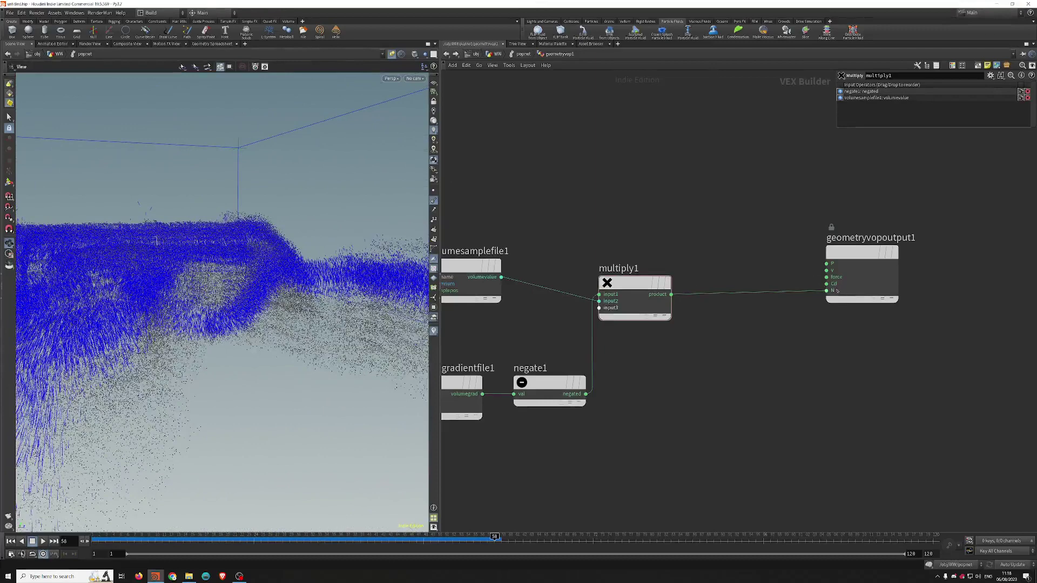
- Shift the geometry output node slightly closer to the multiply node and review the particles from further away
key(h)
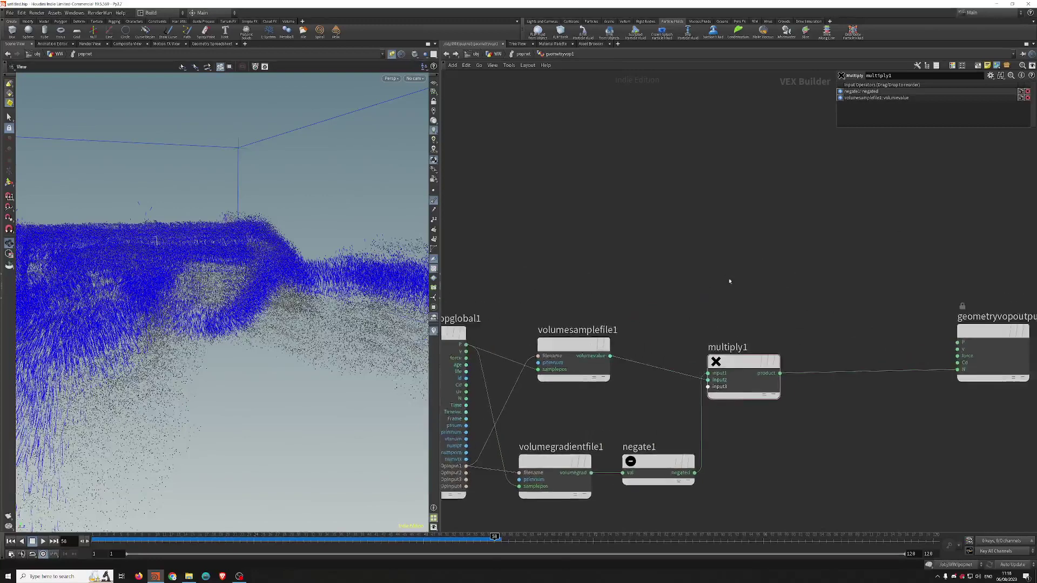
scroll(937, 335, down, 1)
drag(978, 330, 943, 326)
middle_drag(874, 404, 909, 308)
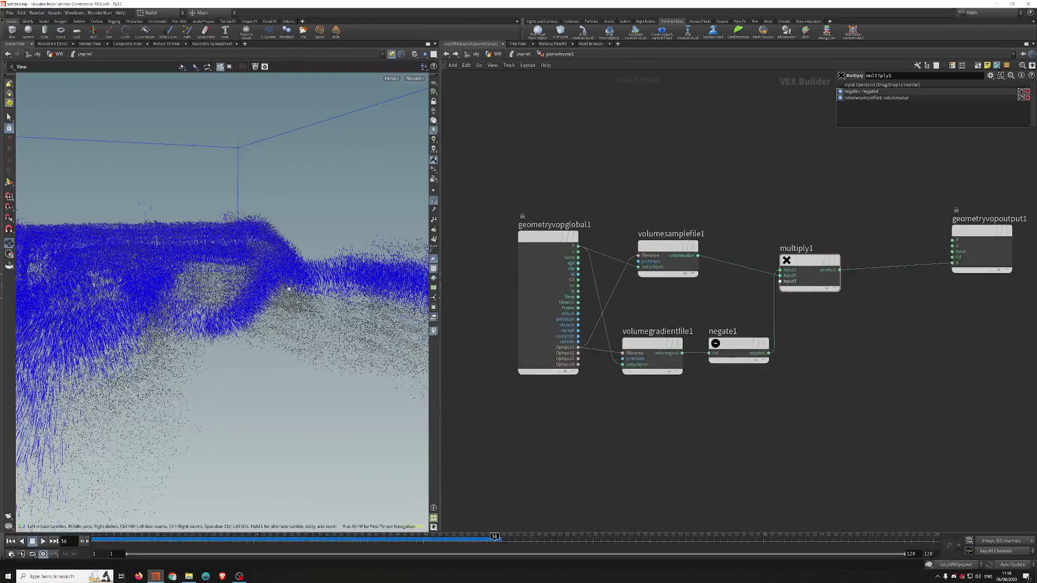
drag(289, 289, 214, 268)
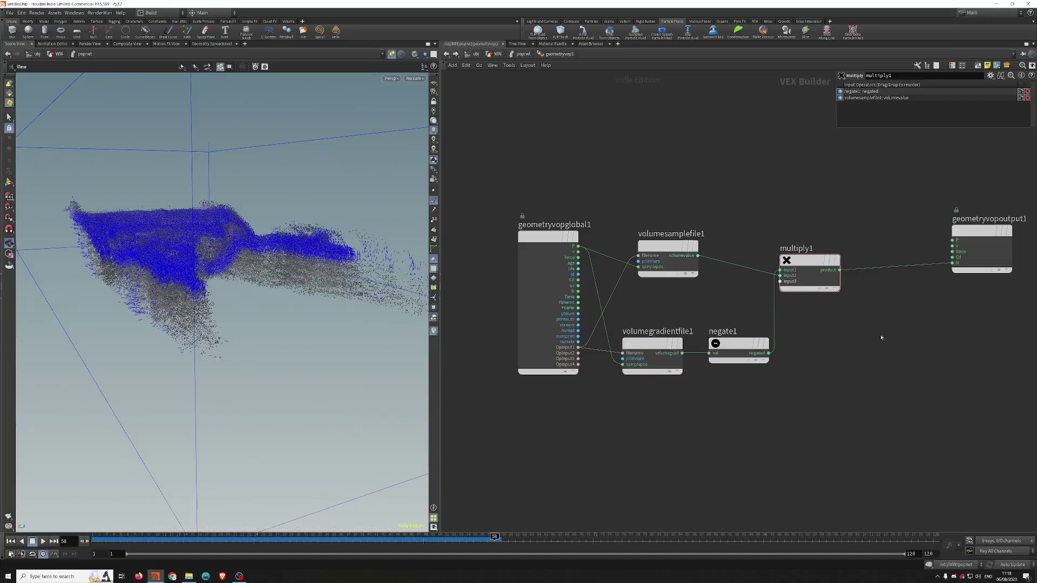
- Add a Compare node below the multiply node and set its test to Less Than Or Equal
middle_drag(787, 442, 745, 428)
key(Tab)
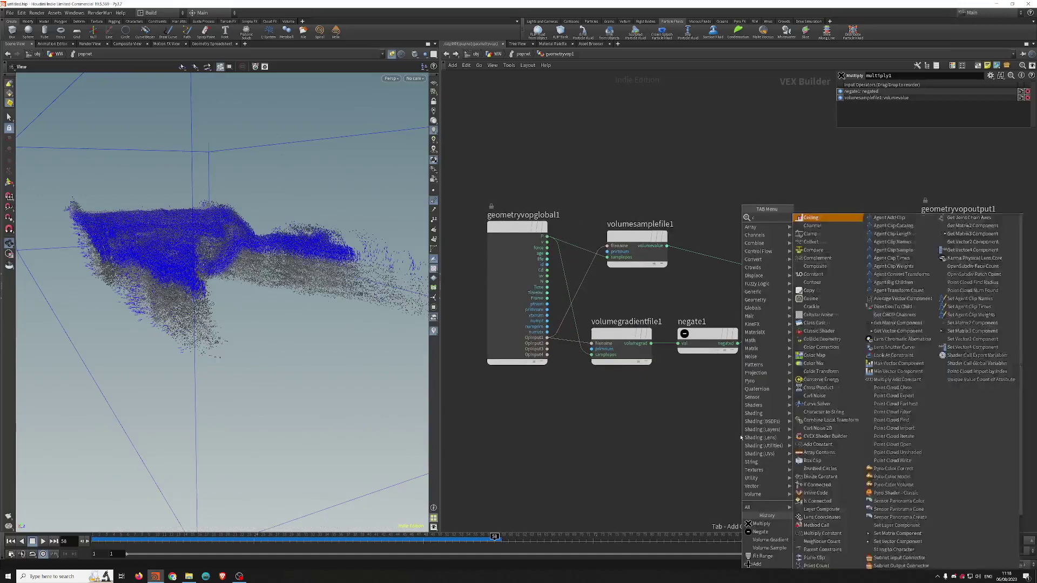
text(add)
key(Return)
click(813, 406)
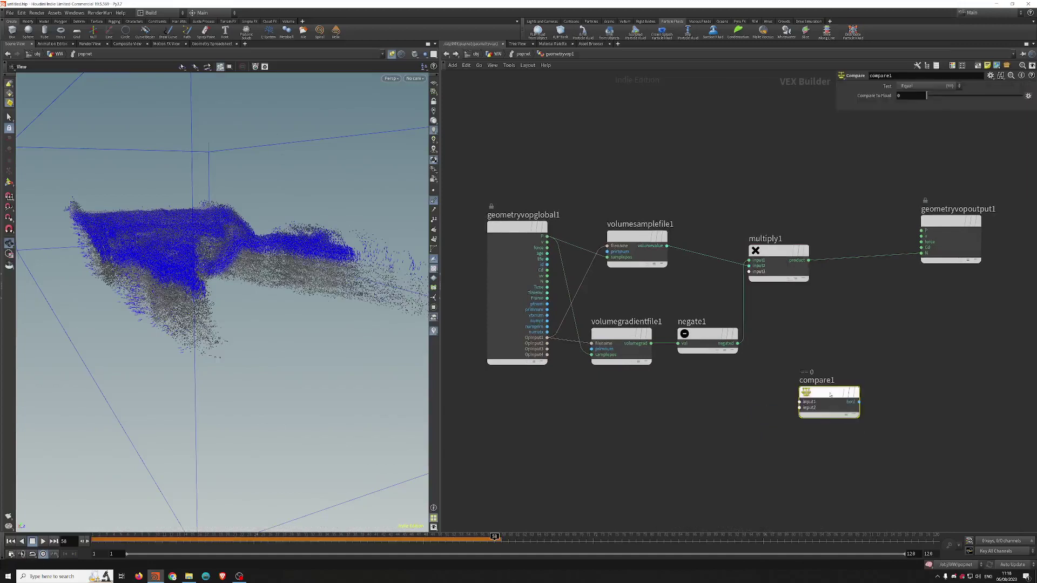
click(927, 86)
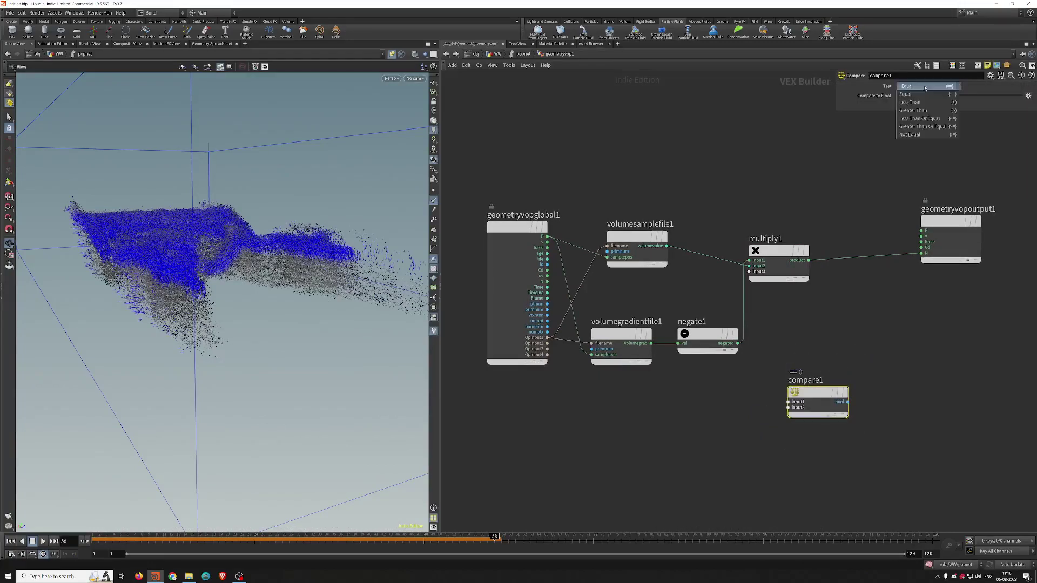
click(925, 119)
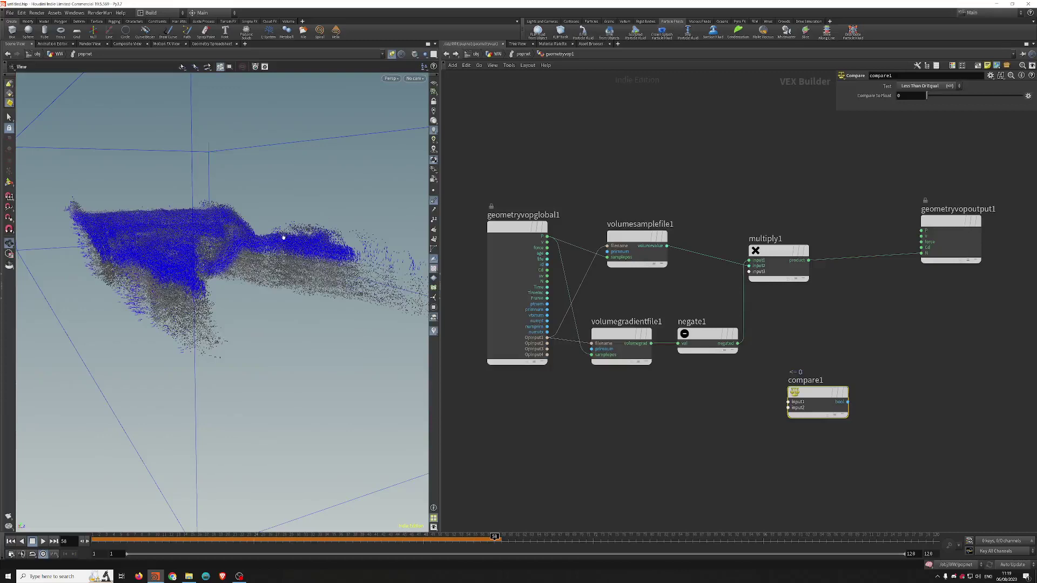
- Connect the volume sample's value output to the first input of the compare node and move the compare node slightly up
drag(820, 403, 820, 392)
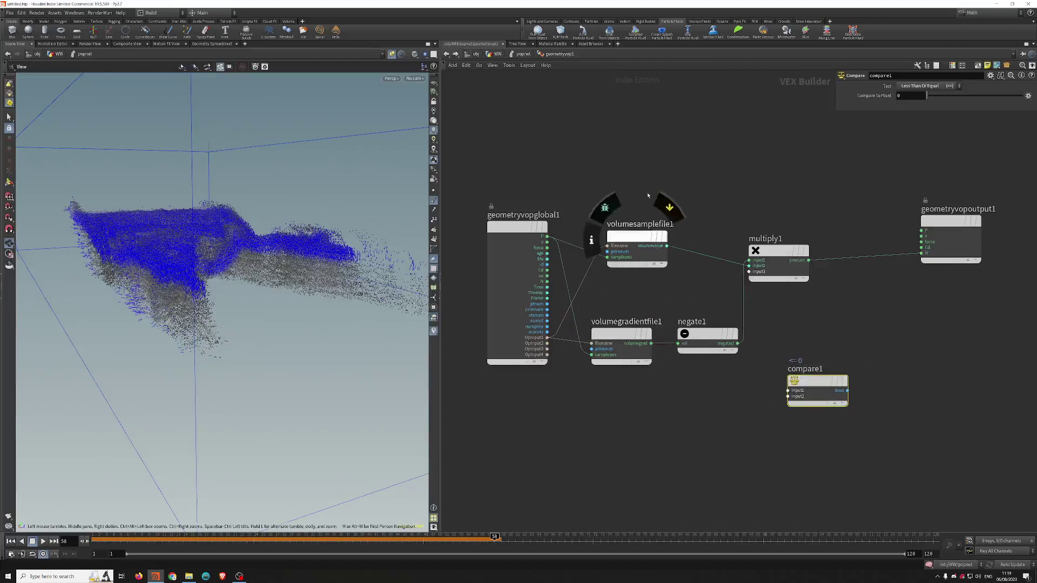
click(658, 234)
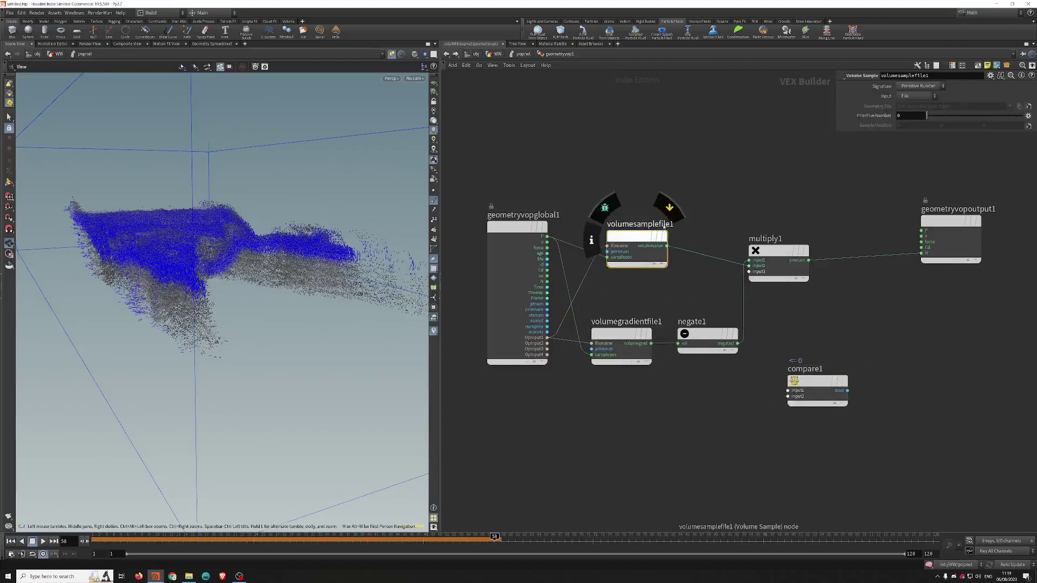
double_click(662, 224)
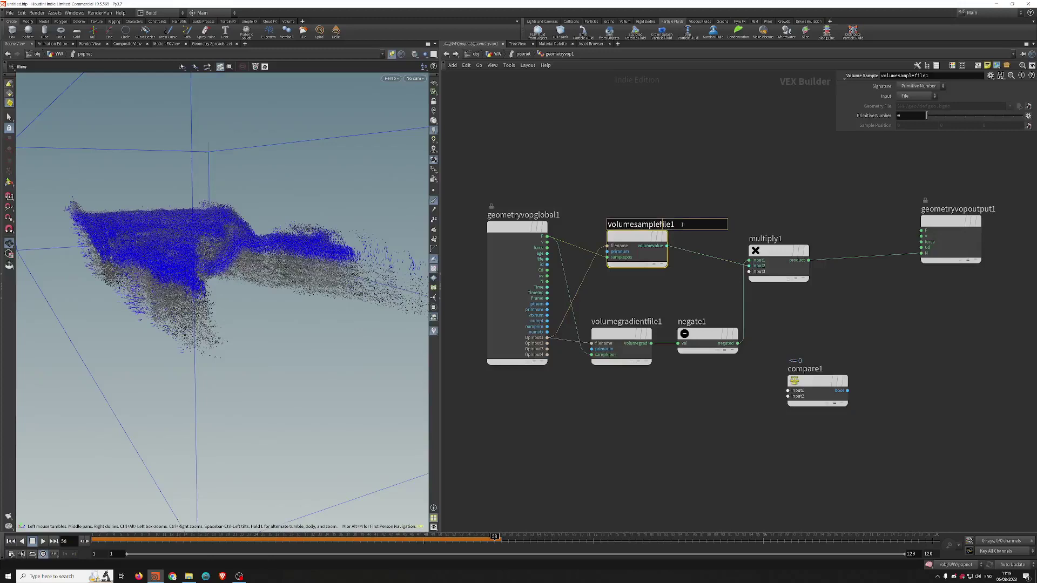
click(648, 181)
click(667, 246)
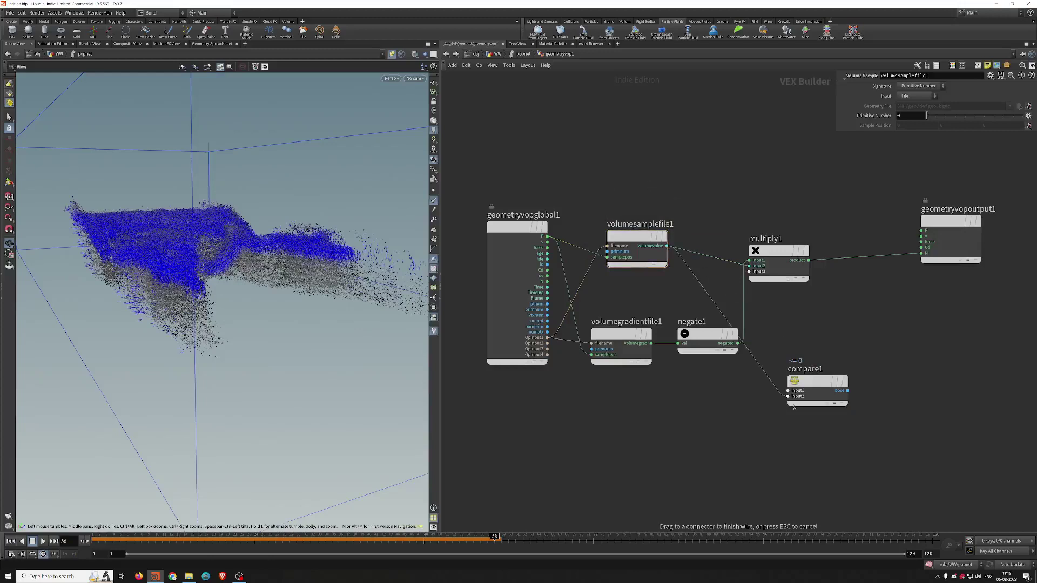
click(792, 390)
drag(799, 381, 825, 351)
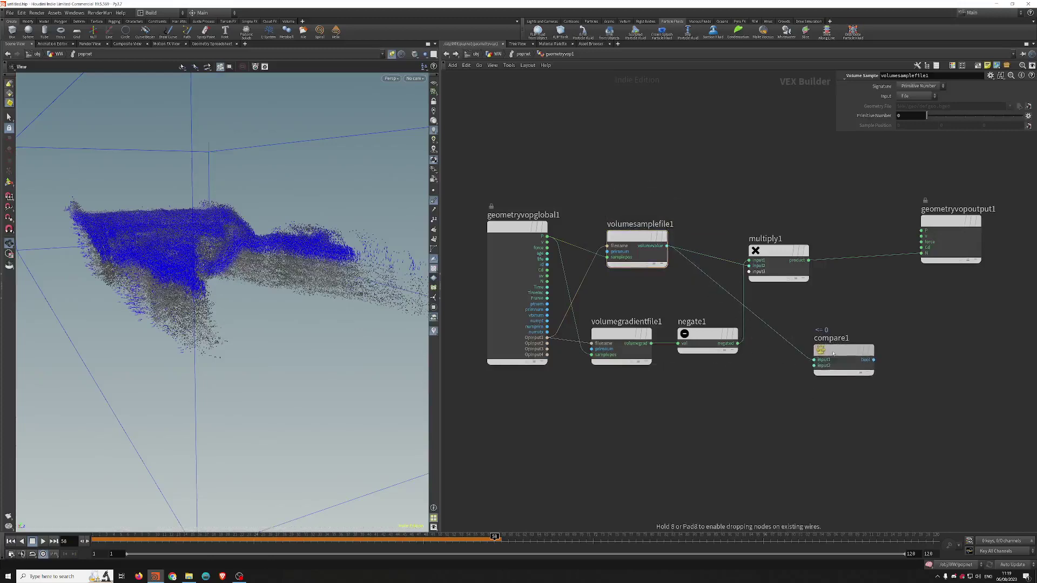
- Tidy the node layout, aligning multiply1 with the volume sample and moving the geometry output further away to leave room after multiply1
middle_drag(790, 438, 670, 455)
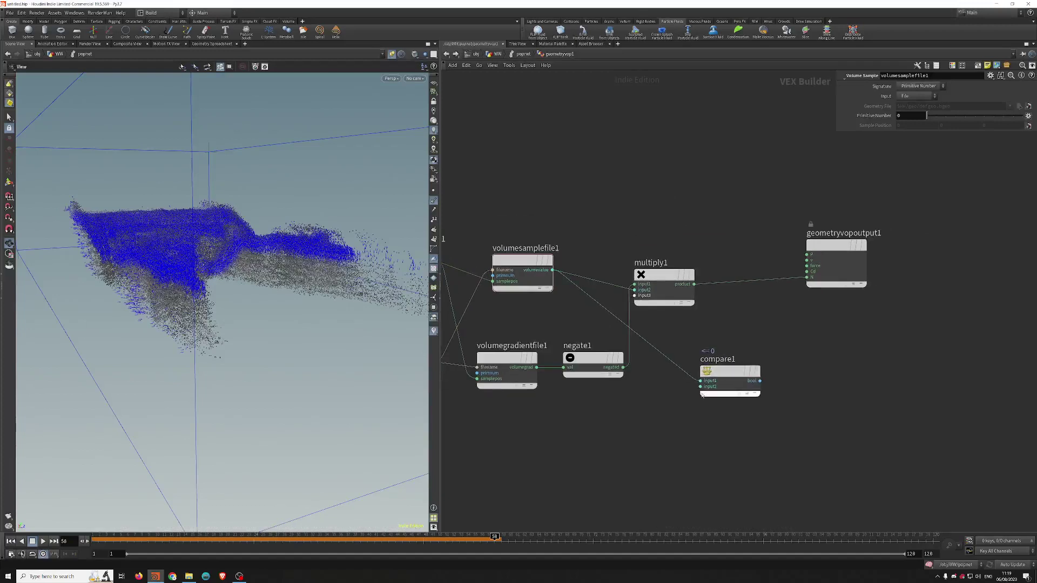
drag(521, 263, 517, 268)
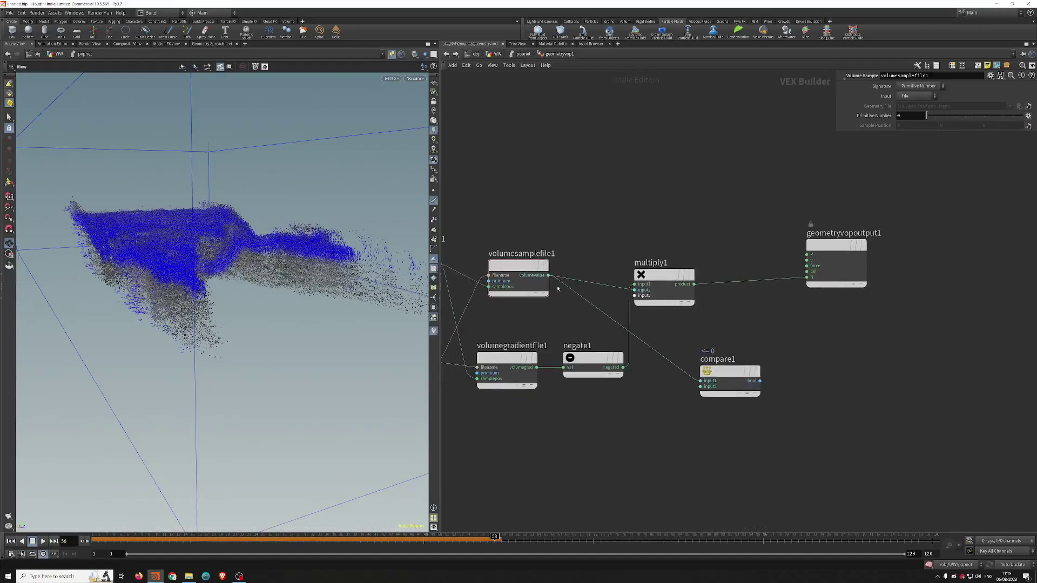
drag(721, 372, 705, 372)
click(706, 372)
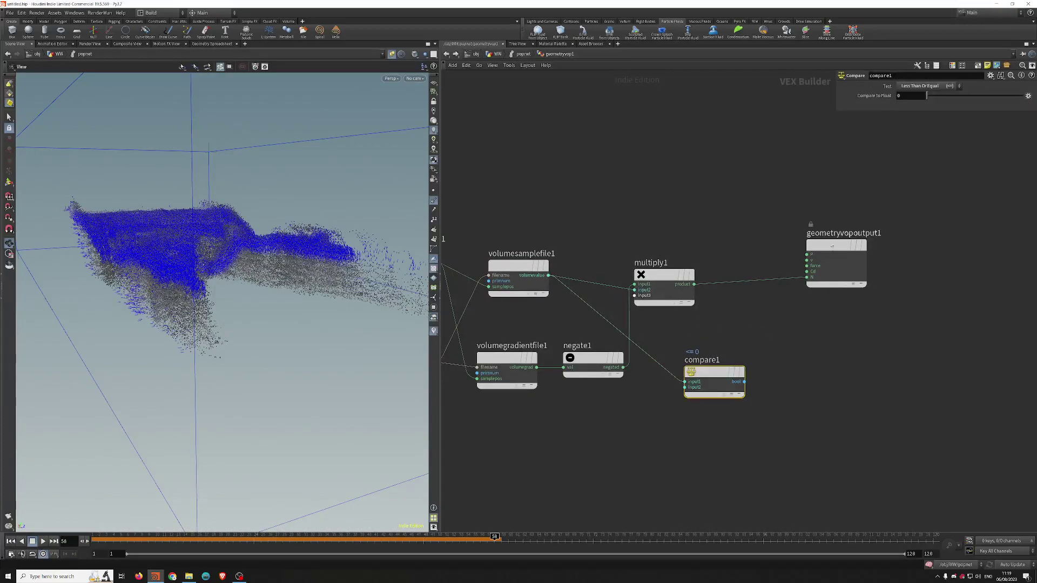
drag(817, 247, 852, 256)
drag(665, 274, 664, 265)
drag(851, 258, 881, 254)
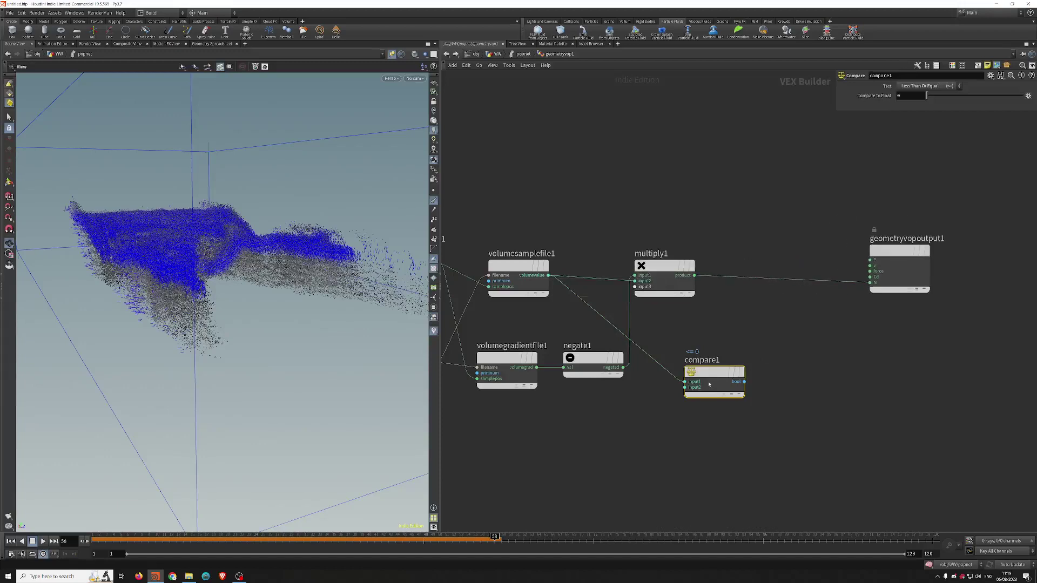
drag(715, 372, 701, 379)
- Insert a second Multiply node on the wire between multiply1 and the geometry output node
key(Tab)
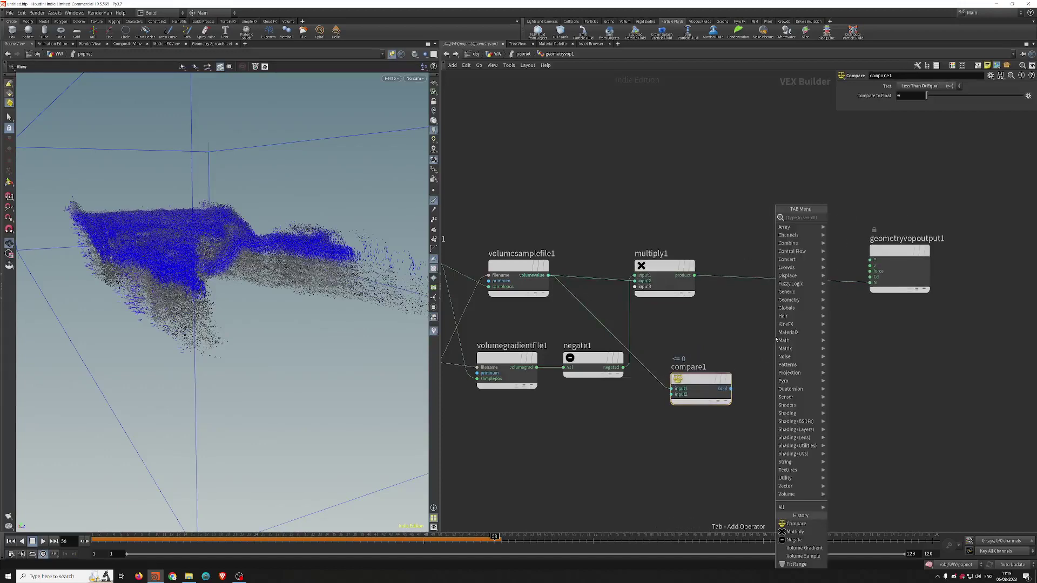
text(mu)
key(Return)
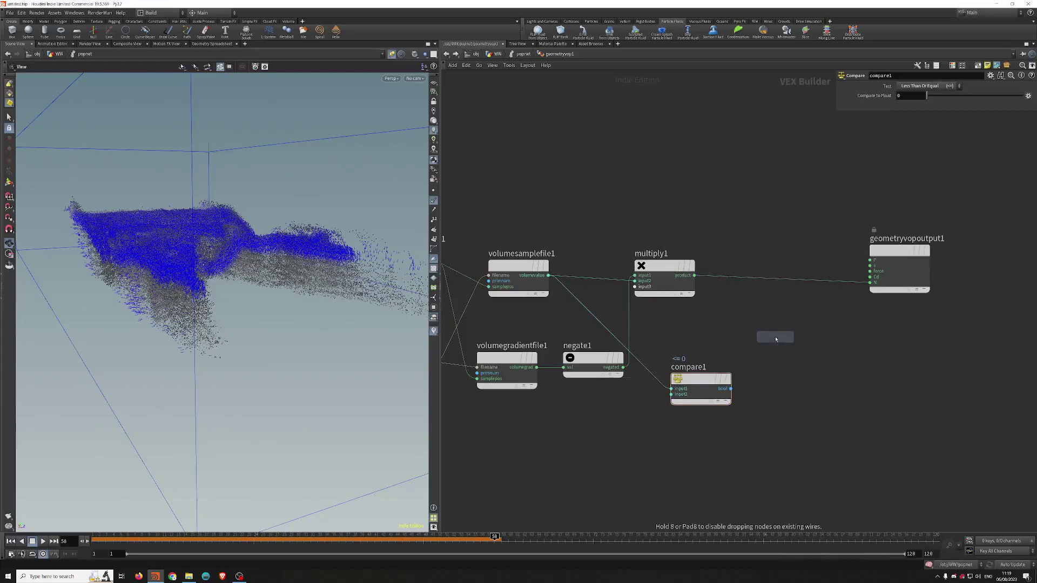
click(811, 287)
drag(811, 287, 818, 284)
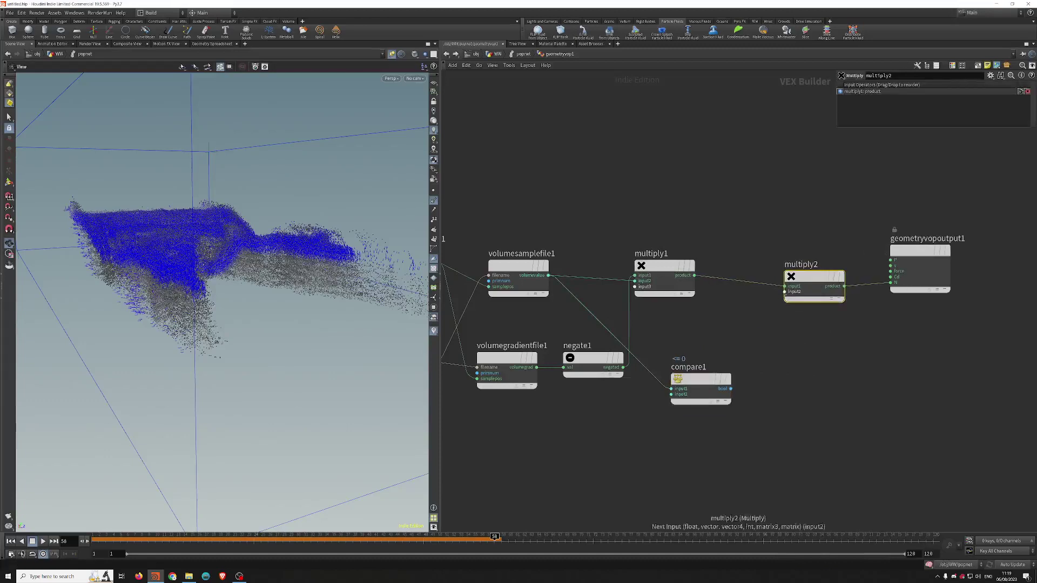
- Connect the compare's bool to the second multiply's second input and reroute its product from N to P on the geometry output
drag(730, 388, 890, 260)
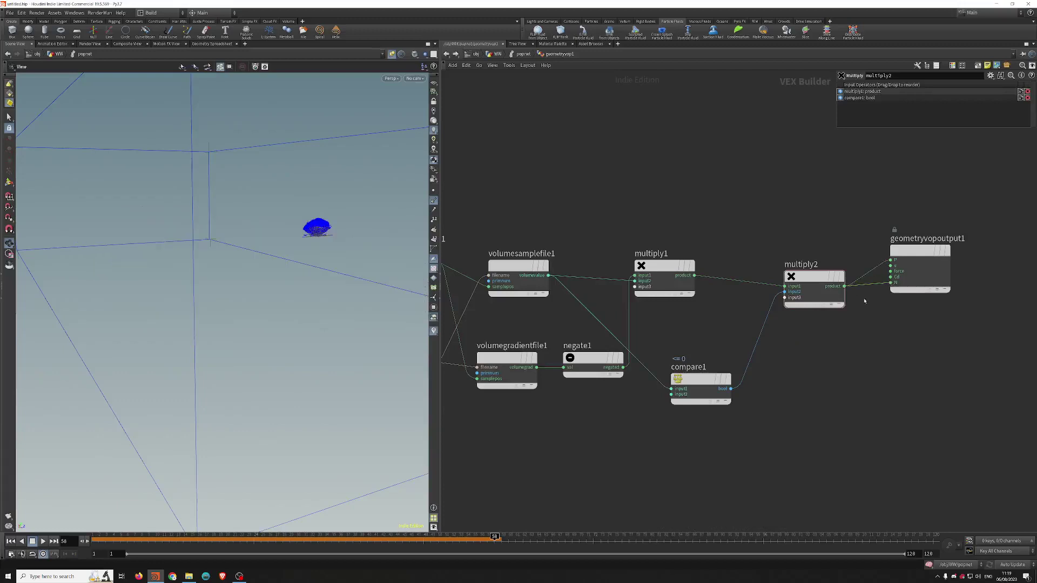
middle_drag(857, 352, 820, 379)
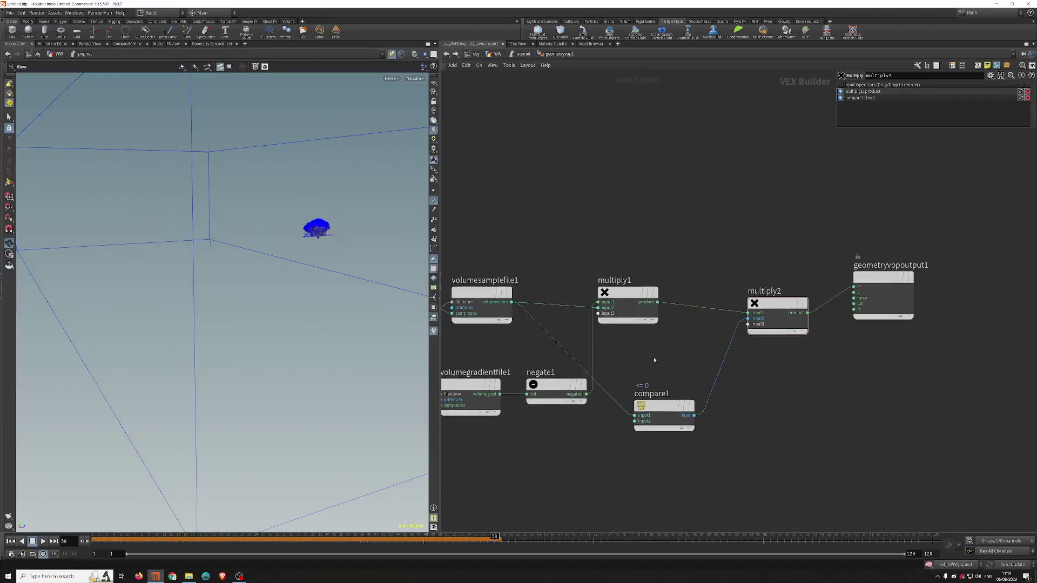
click(664, 406)
middle_drag(792, 410, 832, 386)
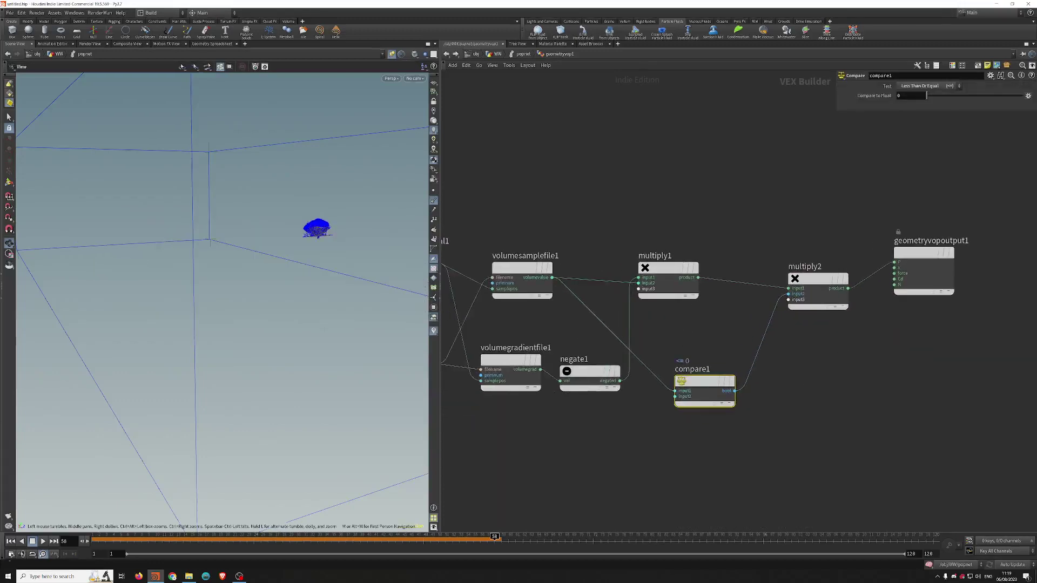
- Replay the simulation from the first frame to check the particle positions, and return to the start
drag(244, 239, 252, 258)
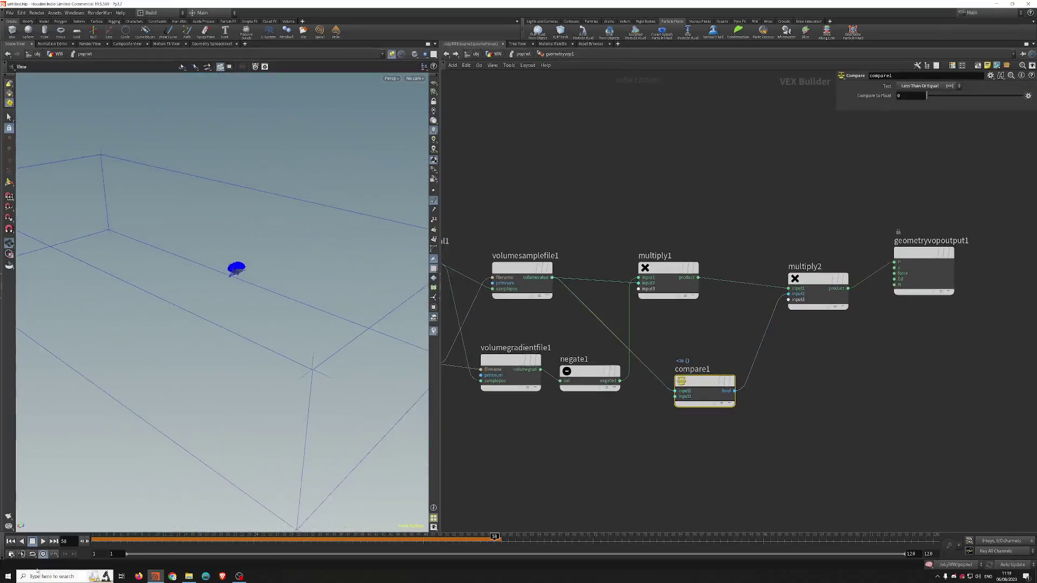
click(11, 542)
click(42, 542)
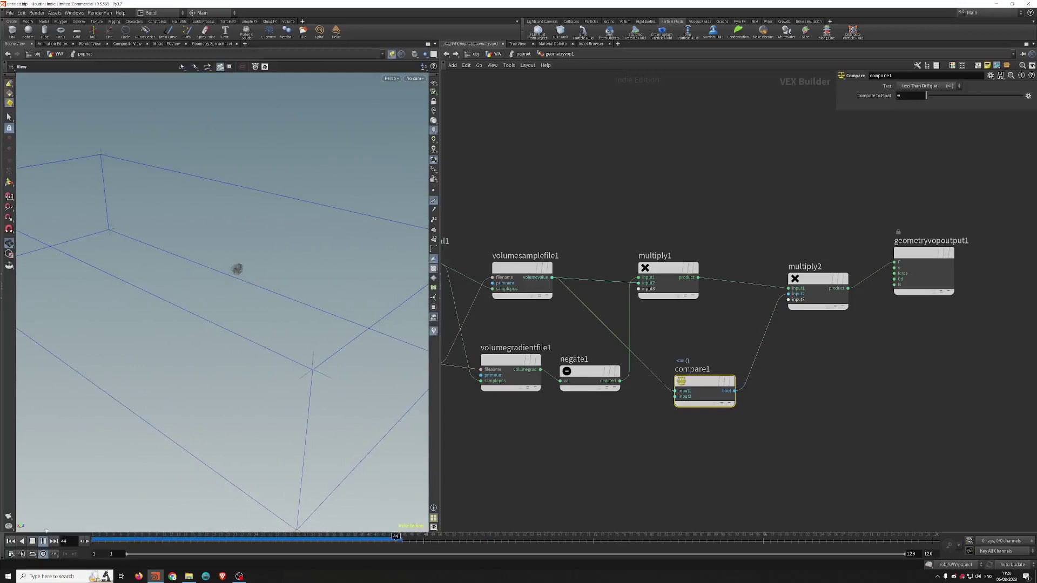
click(14, 542)
- Move the geometry output node further from multiply2 and shift multiply2 slightly to make room between them
middle_drag(819, 403, 703, 438)
scroll(703, 438, down, 1)
drag(786, 317, 850, 320)
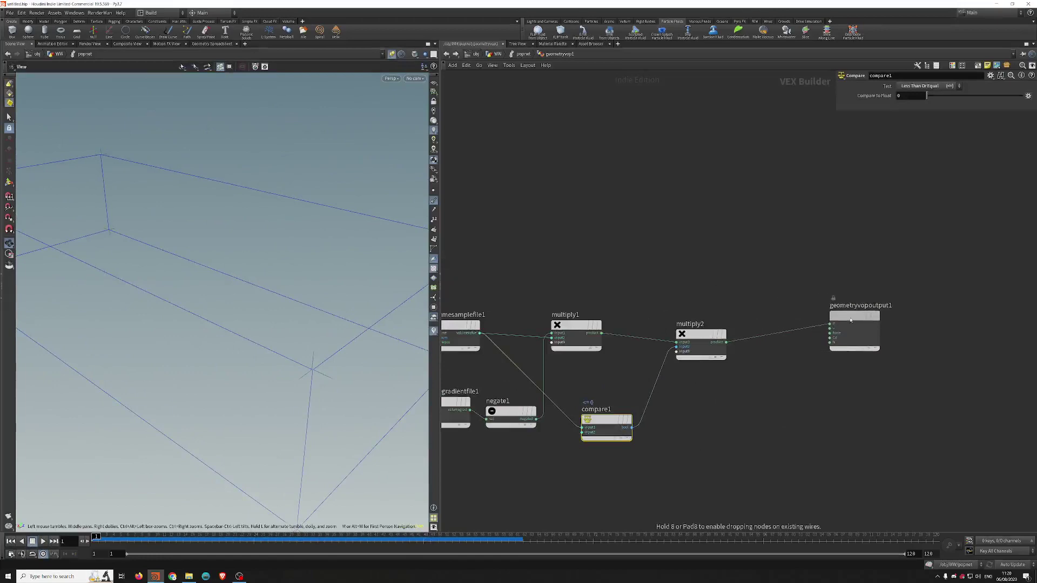
middle_drag(772, 387, 833, 395)
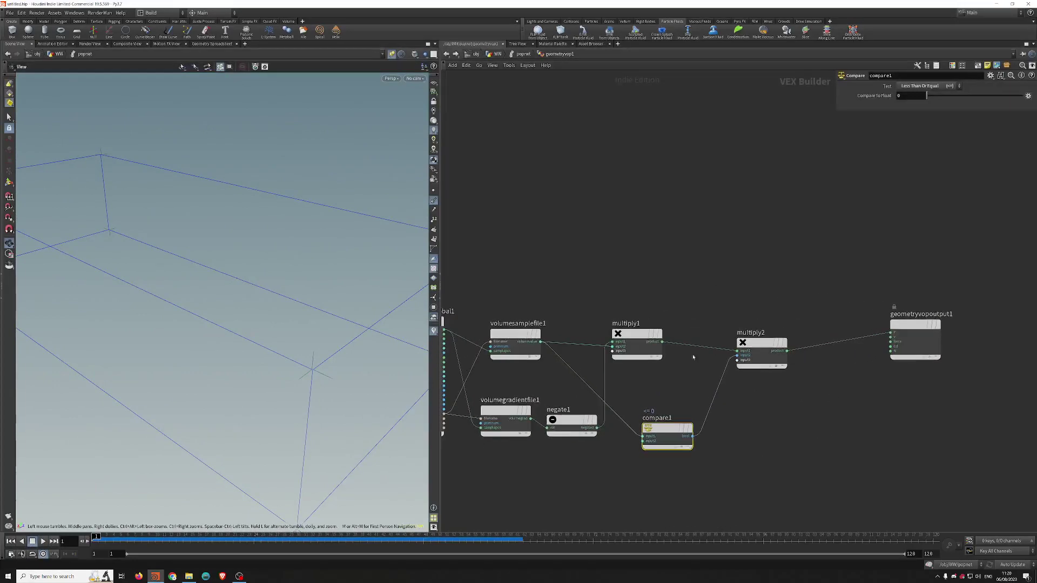
middle_drag(768, 423, 819, 423)
drag(823, 353, 810, 348)
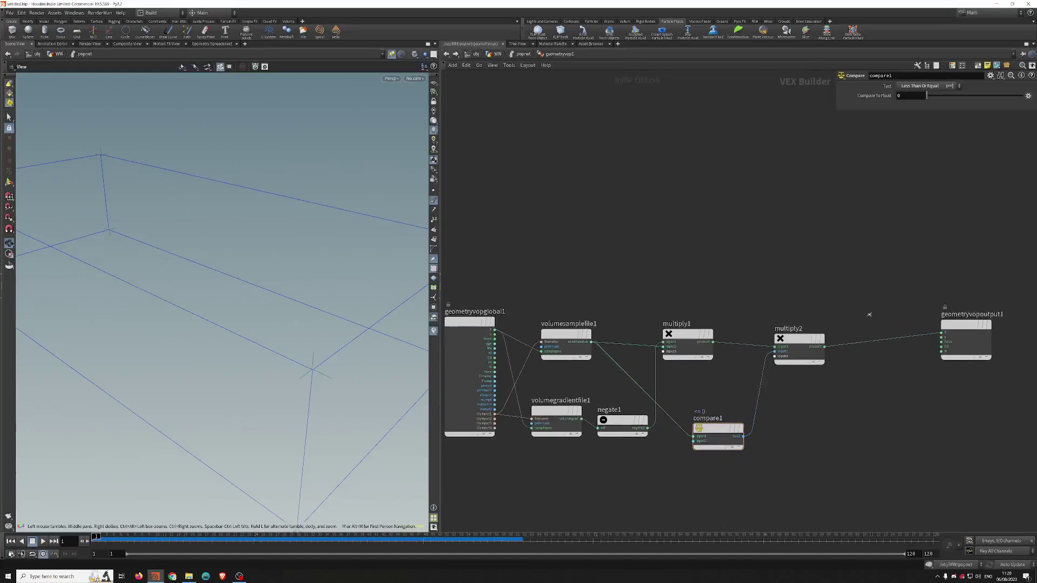
- Add an Add node that sums the global P and multiply2's product, and connect its sum to the output's P
key(Tab)
text(add)
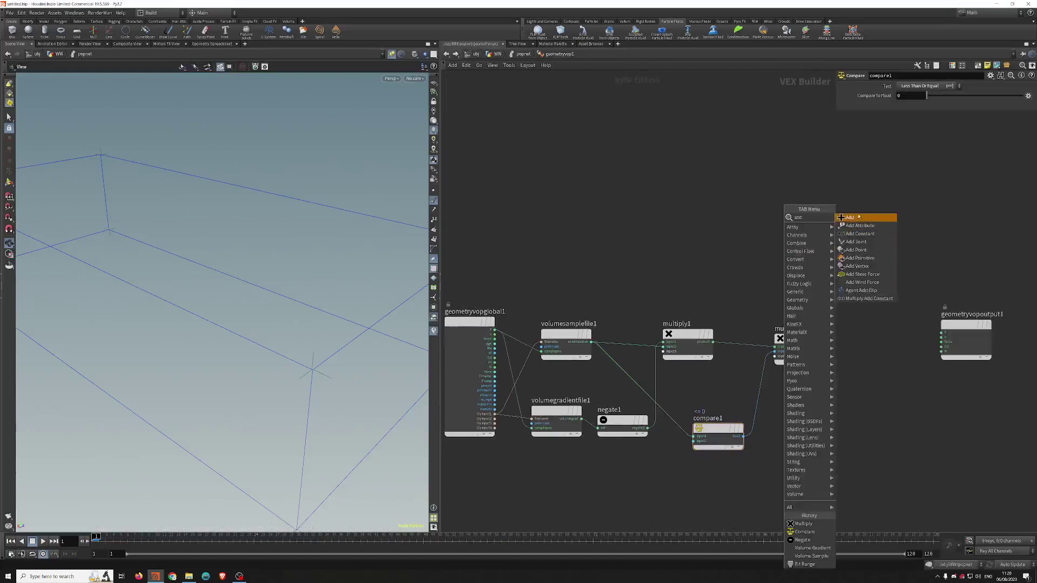
click(850, 217)
click(852, 294)
drag(506, 333, 825, 347)
drag(913, 300, 942, 332)
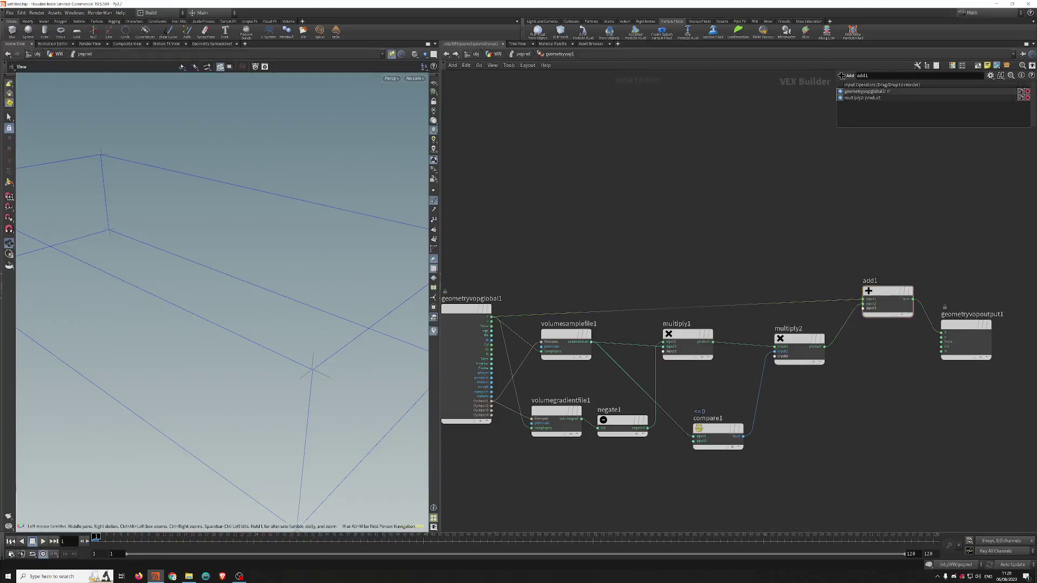
- Play the simulation, examine the particle motion from further away and other angles, and return to the first frame
click(43, 542)
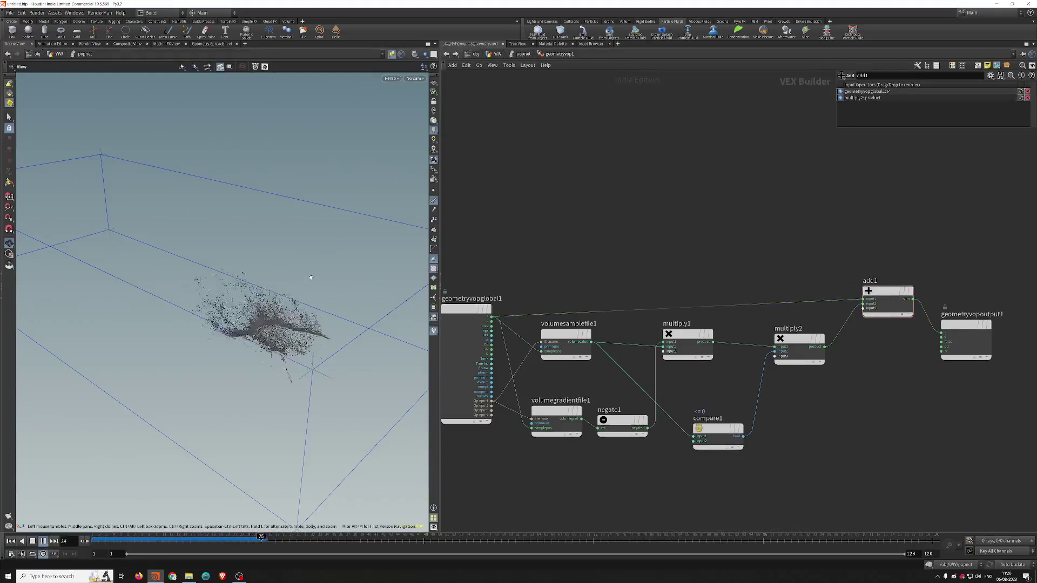
scroll(310, 278, down, 5)
drag(310, 278, 275, 298)
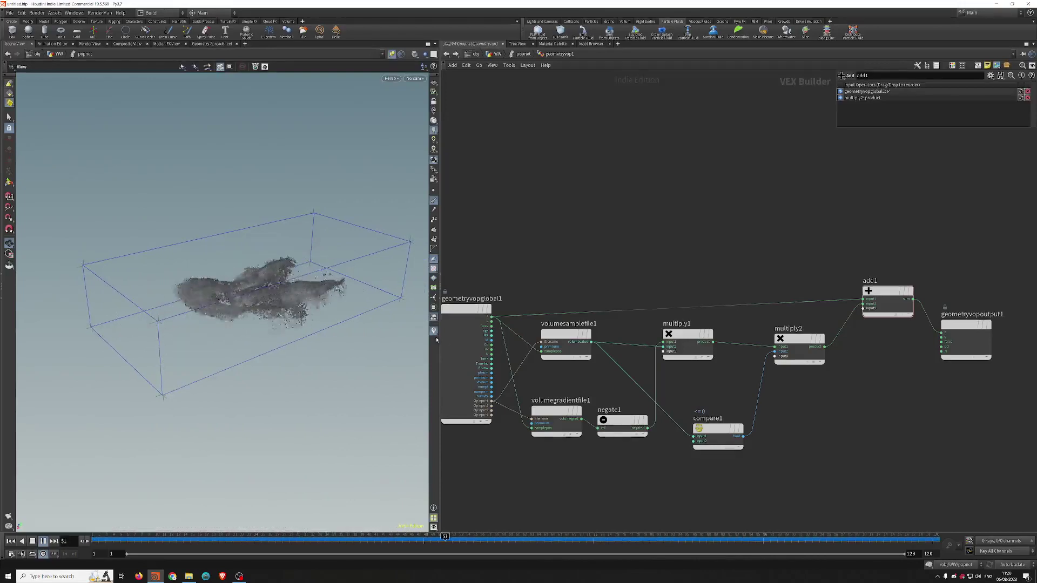
drag(206, 334, 339, 265)
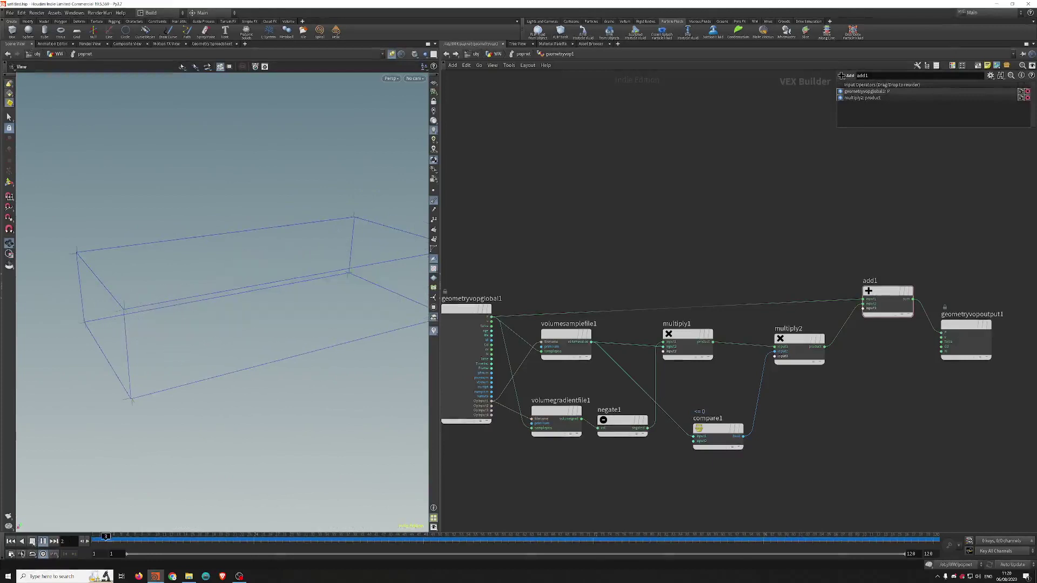
click(11, 541)
- Go up to the POP network and set the Life Expectancy of the source_first_input node to 5
click(522, 54)
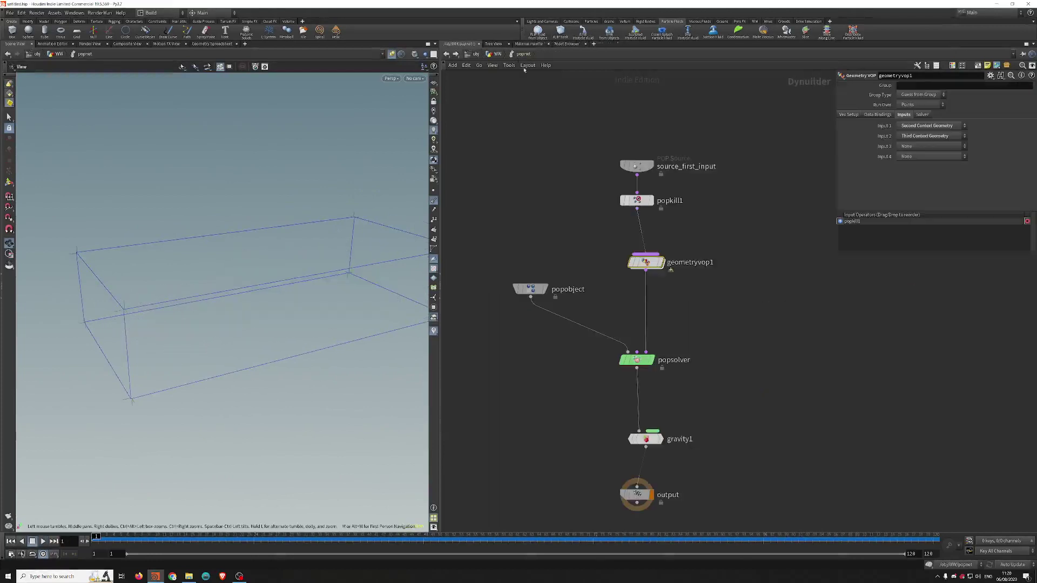
drag(685, 140, 632, 166)
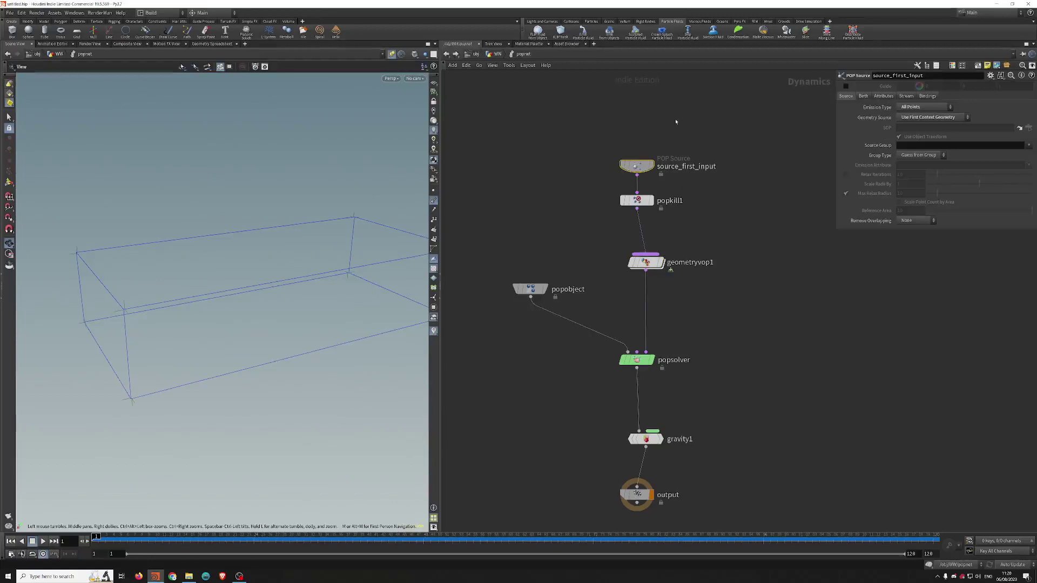
click(863, 95)
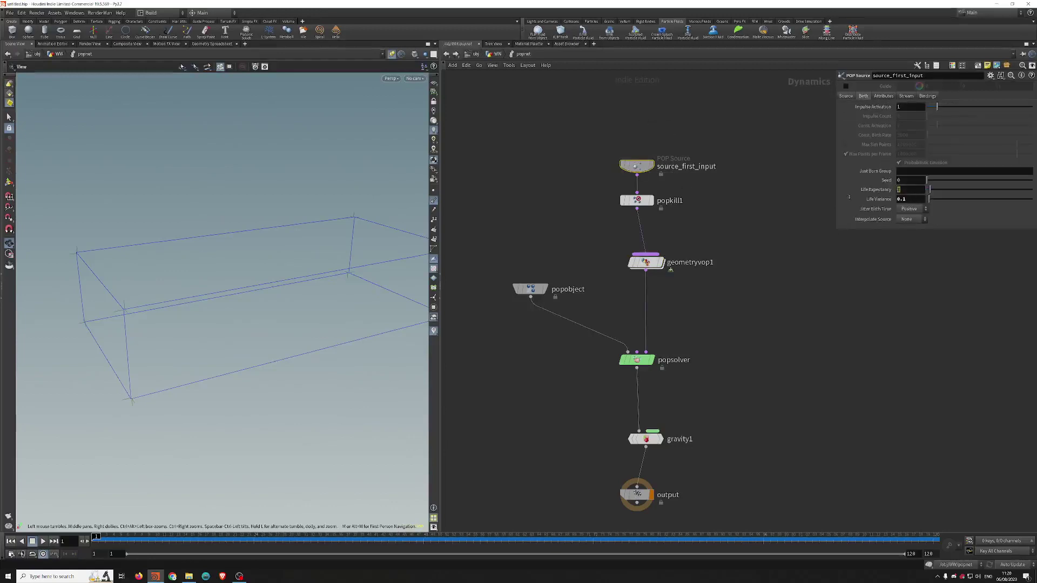
drag(908, 200, 870, 200)
double_click(909, 189)
text(5)
key(Return)
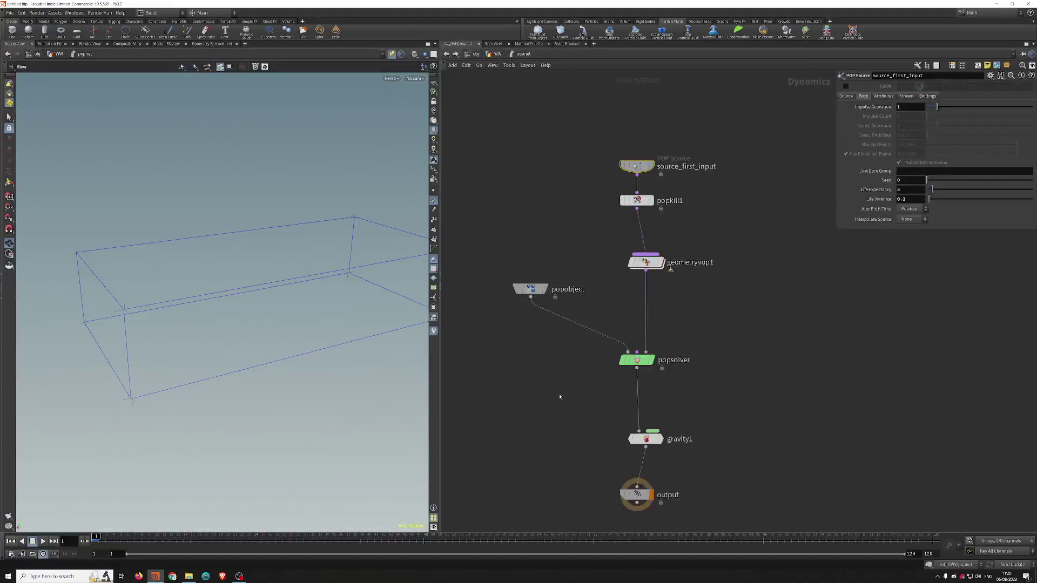
- Play the simulation to review the longer-lived particles, and return to the first frame
middle_drag(560, 397, 523, 392)
key(Up)
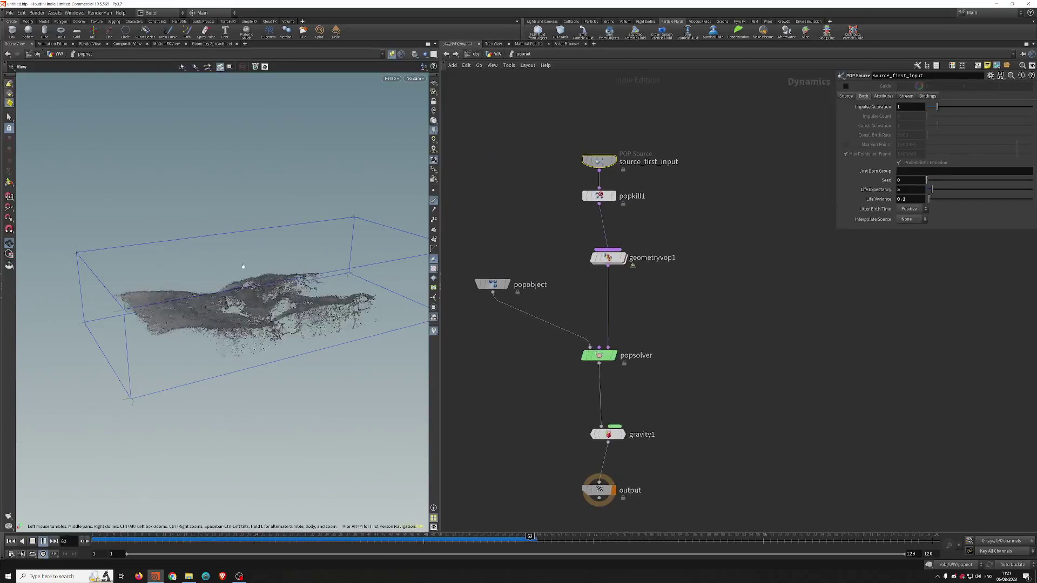
click(11, 542)
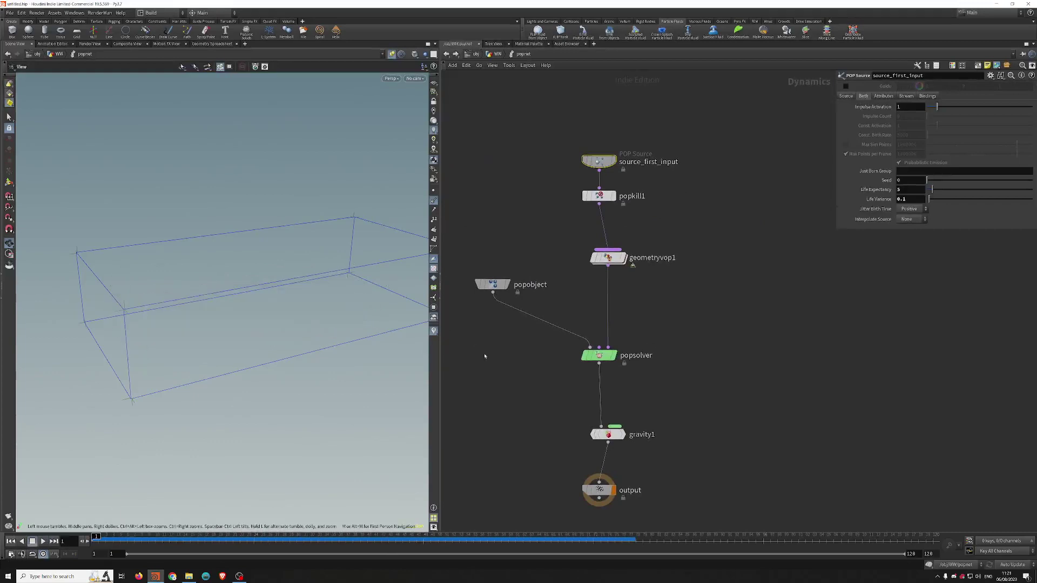
- Reopen geometryvop1 and align the global and geometry output nodes with the Add node
middle_drag(508, 349, 507, 366)
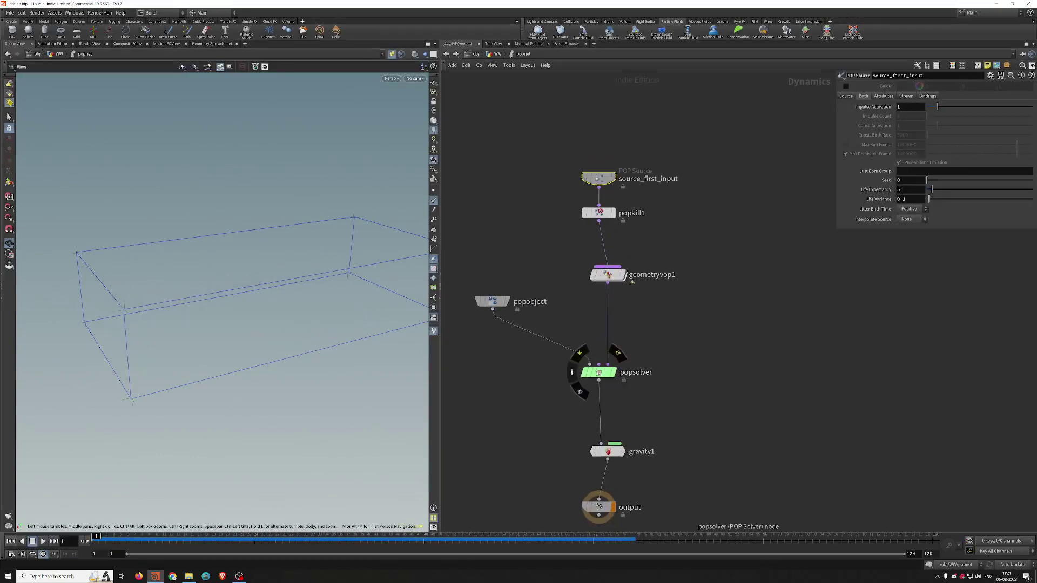
double_click(610, 275)
middle_drag(761, 417, 780, 370)
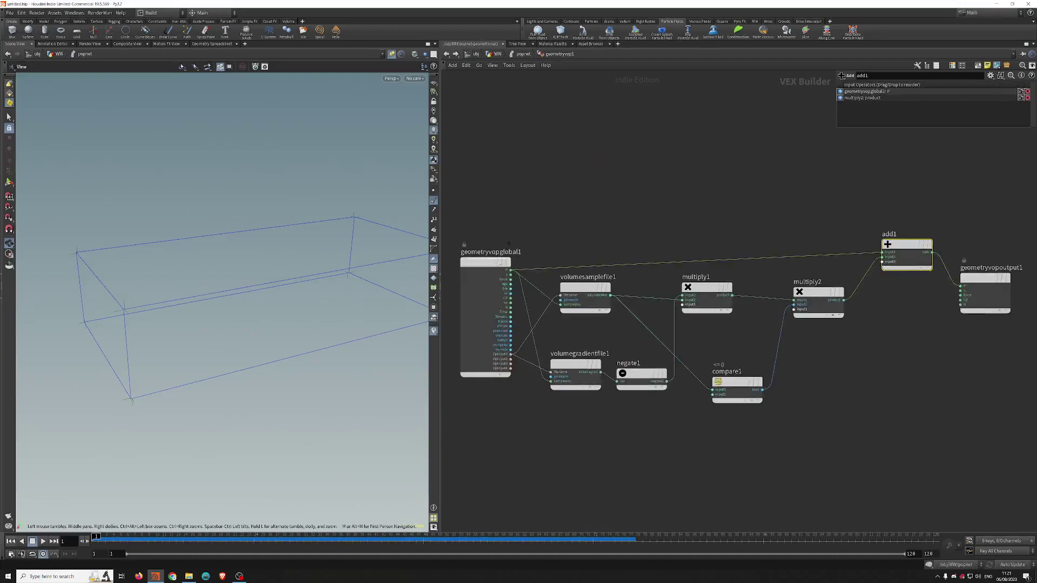
mouse_move(483, 262)
mouse_down()
mouse_move(486, 241)
mouse_move(476, 243)
mouse_up()
scroll(451, 284, down, 2)
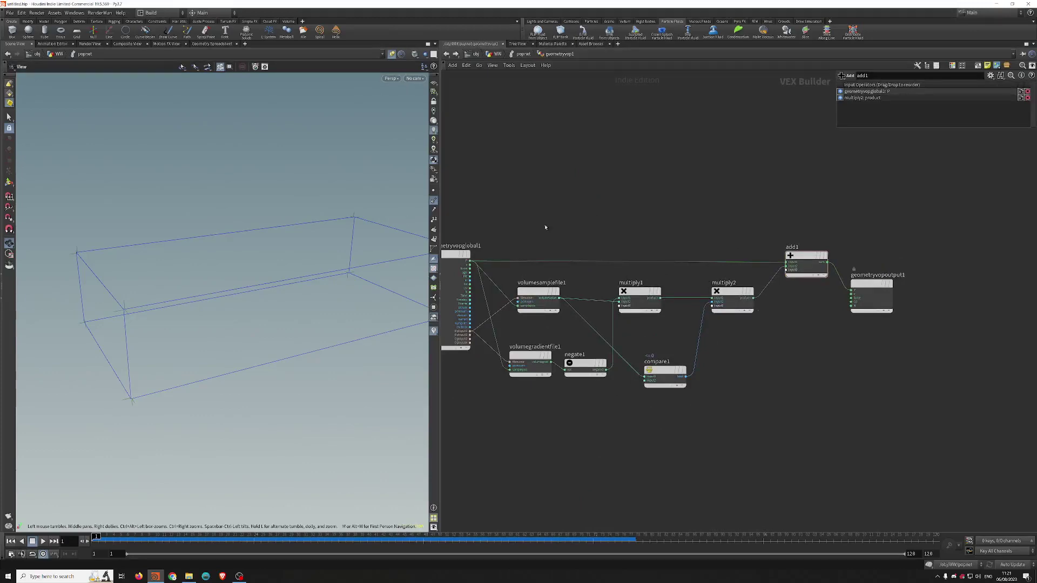
middle_drag(869, 287, 866, 275)
drag(863, 275, 890, 247)
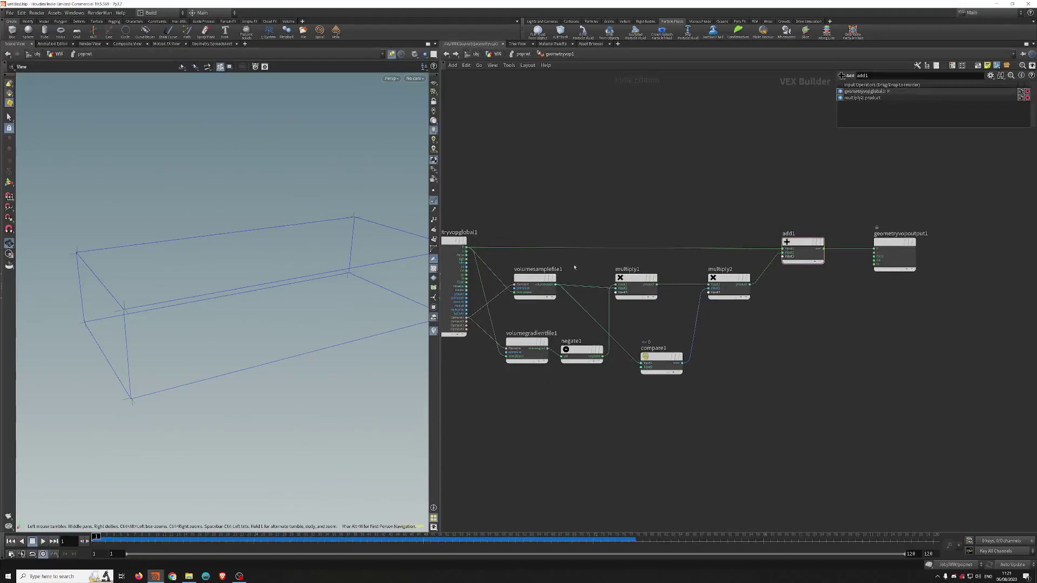
- Add a Volume Sample Vector node below the volume gradient node
mouse_move(546, 283)
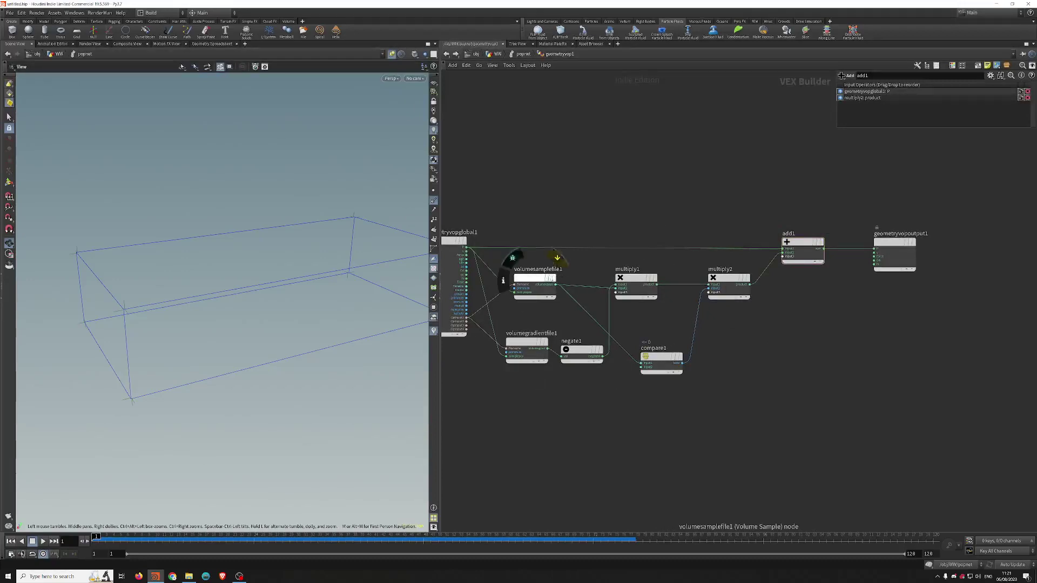
middle_drag(614, 388, 637, 378)
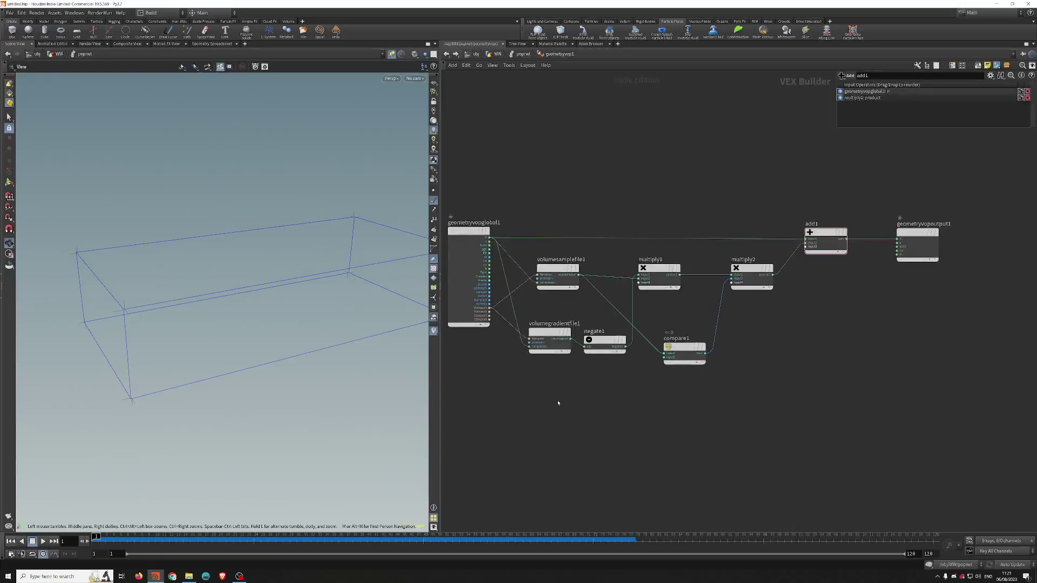
key(Tab)
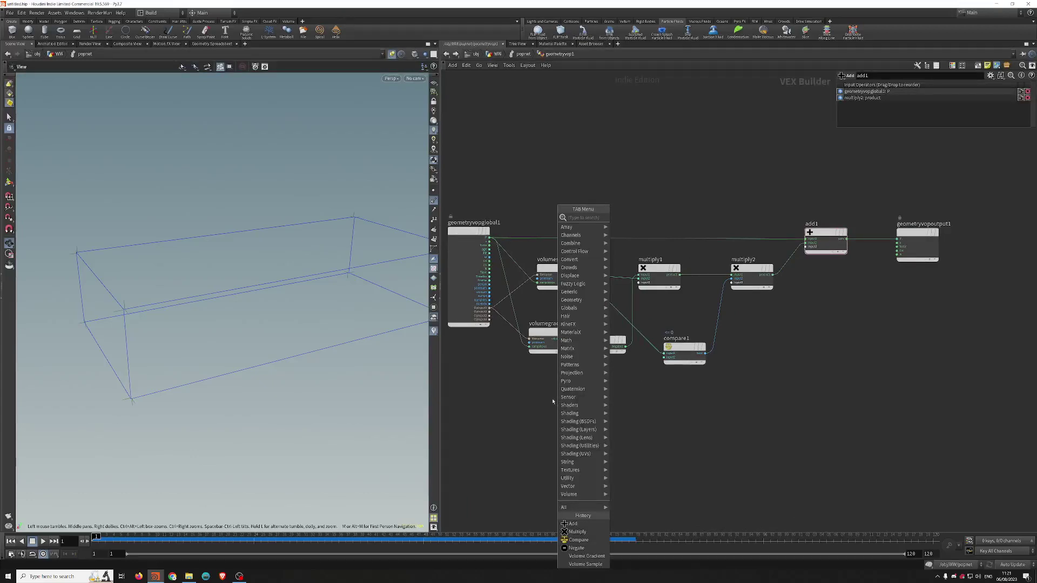
click(518, 393)
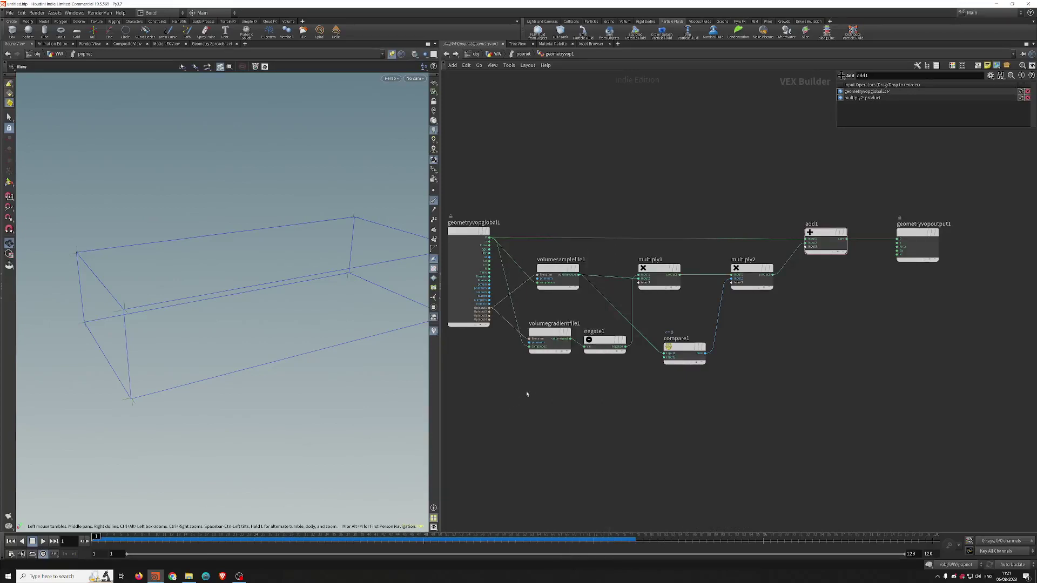
key(Tab)
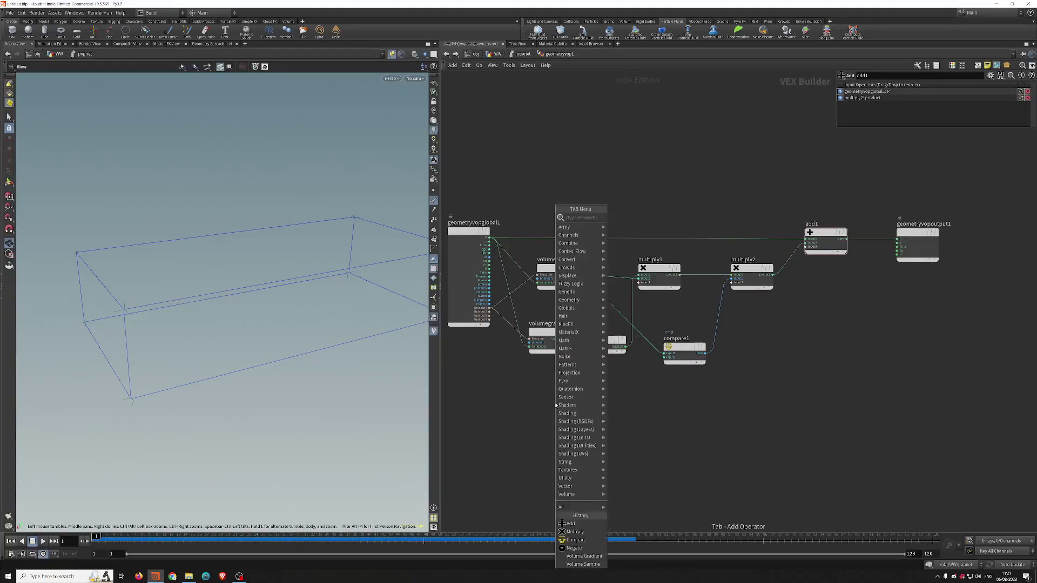
text(saMPLE)
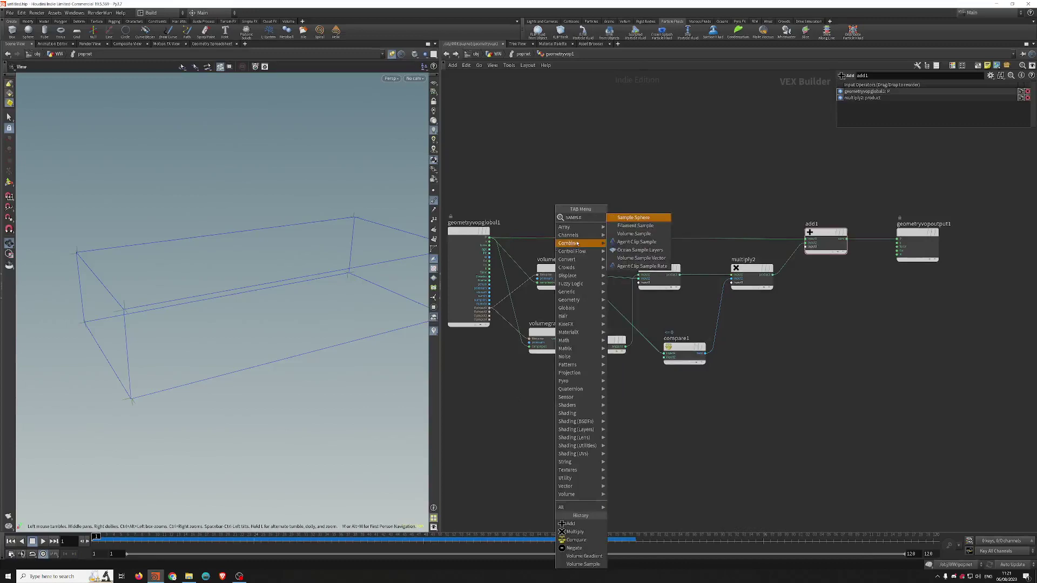
click(654, 258)
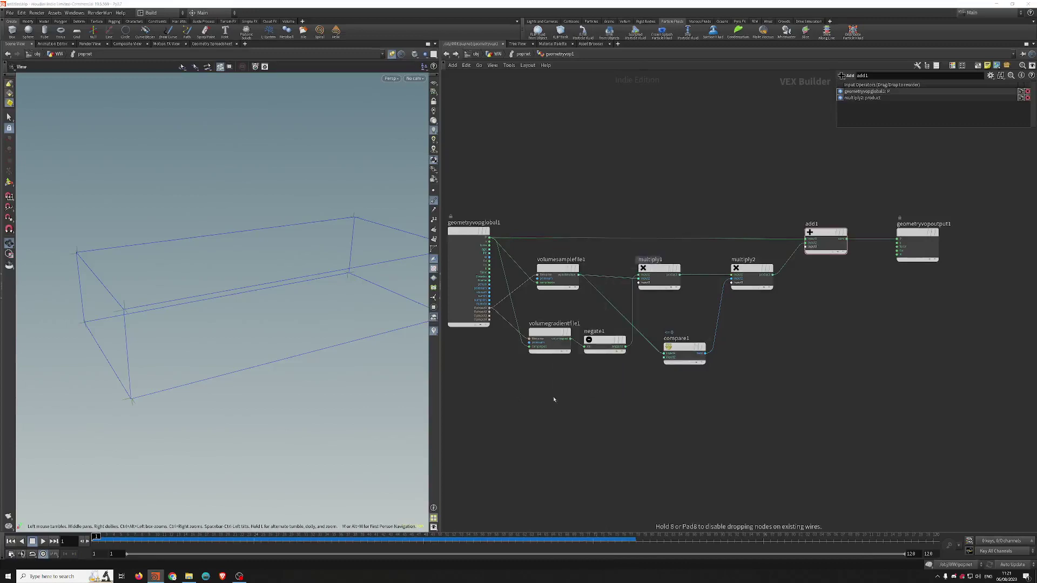
click(552, 399)
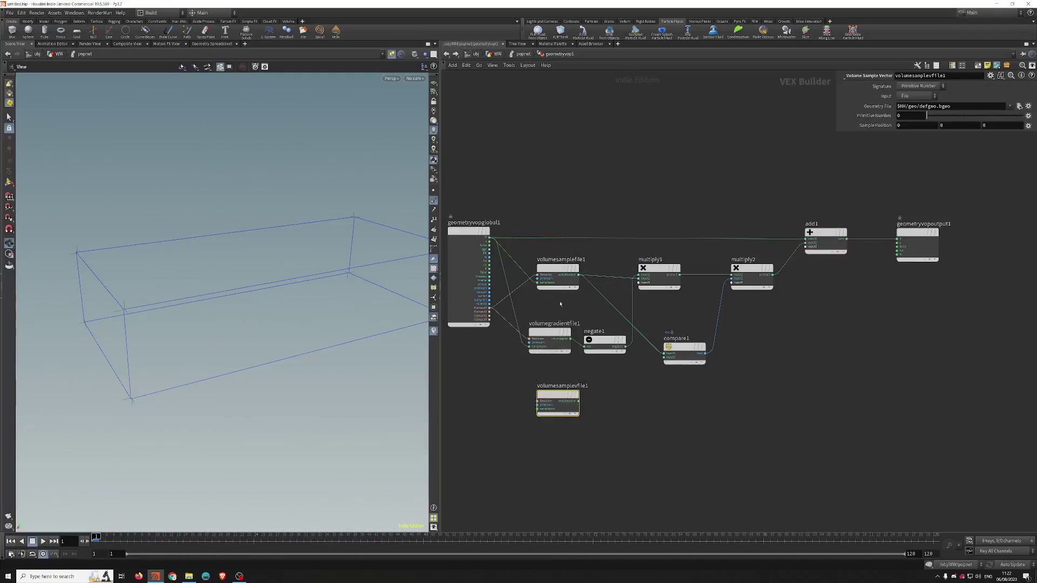
- Connect the global P output to the Volume Sample Vector's samplepos and OpInput2 to its filename
scroll(564, 394, up, 5)
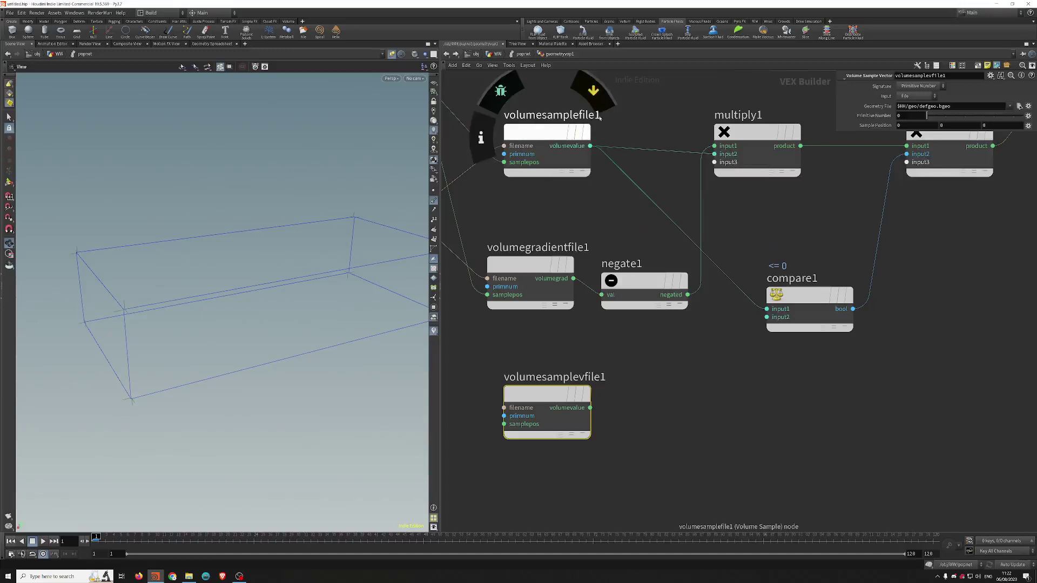
scroll(660, 407, down, 3)
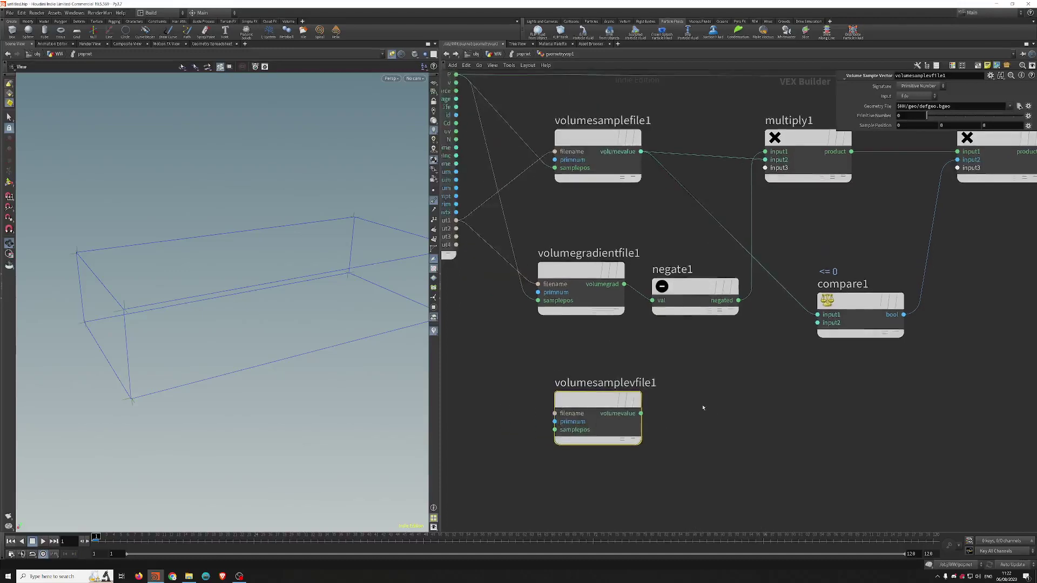
scroll(647, 328, up, 4)
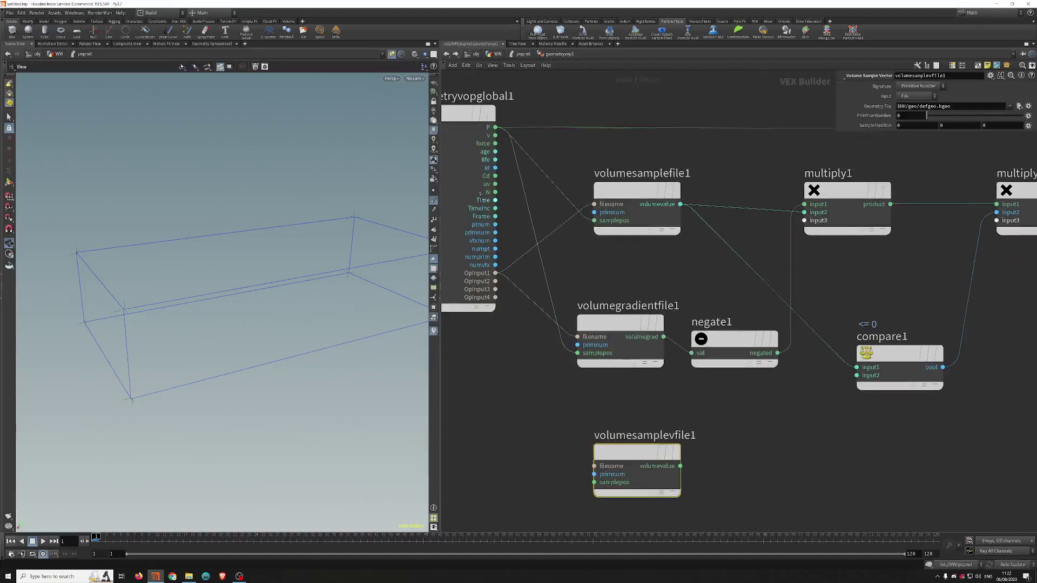
middle_drag(528, 402, 559, 411)
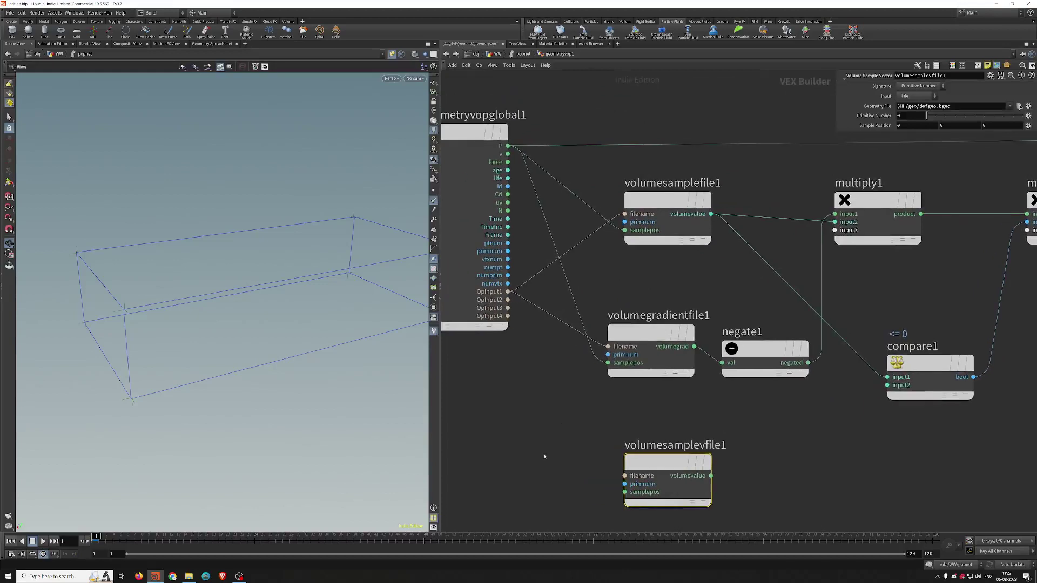
drag(508, 146, 612, 493)
click(625, 476)
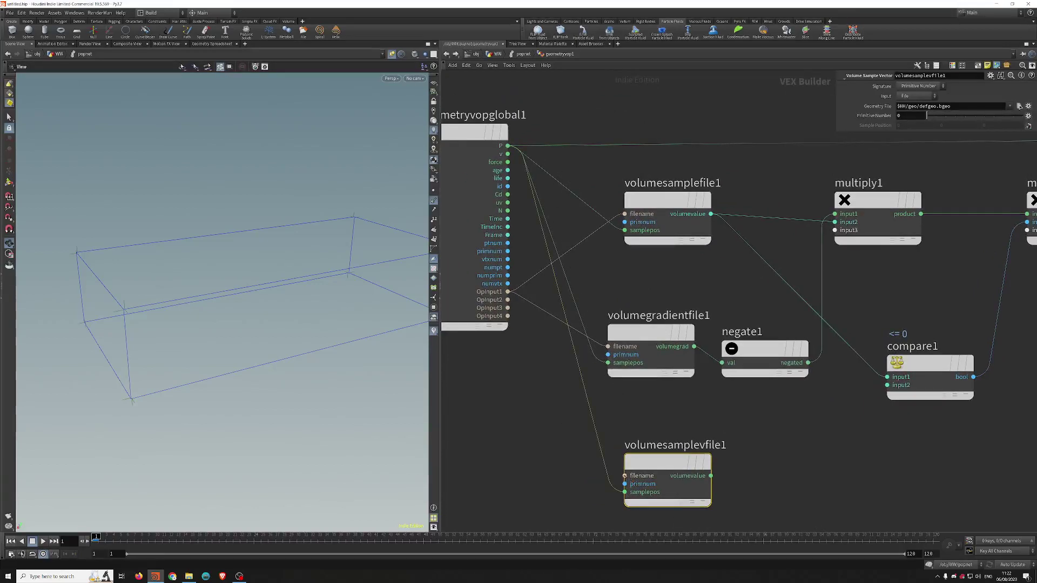
click(508, 300)
- Check the Geometry VOP's input assignments and the VEL node feeding popnet, and return inside geometryvop1
click(521, 54)
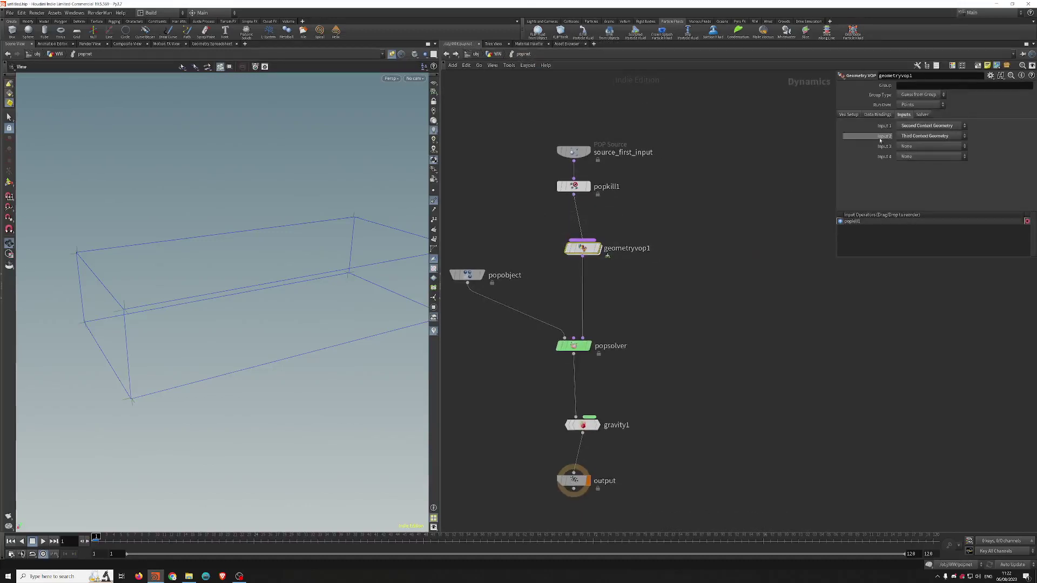
click(498, 55)
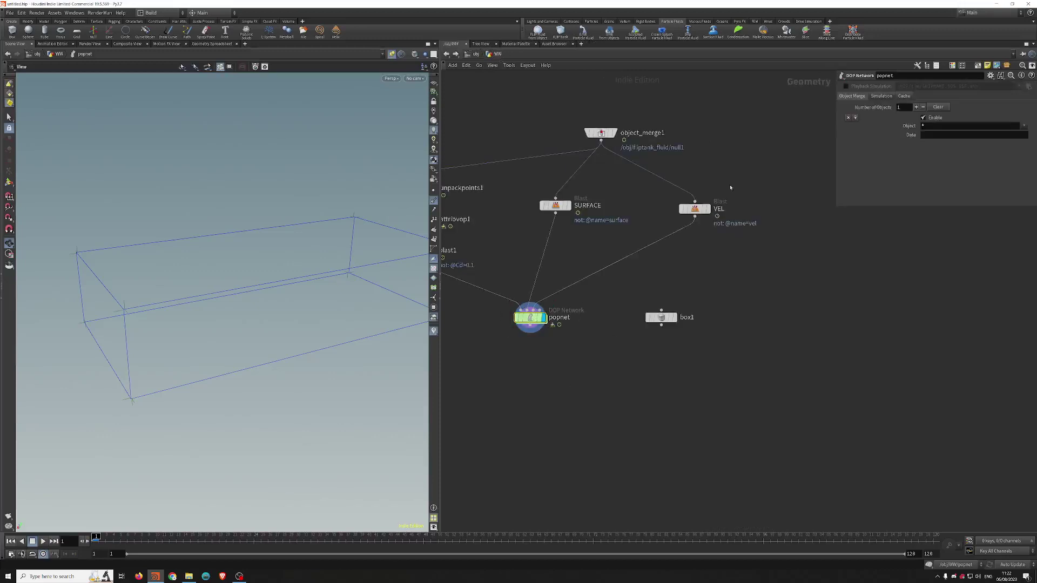
click(717, 217)
double_click(530, 318)
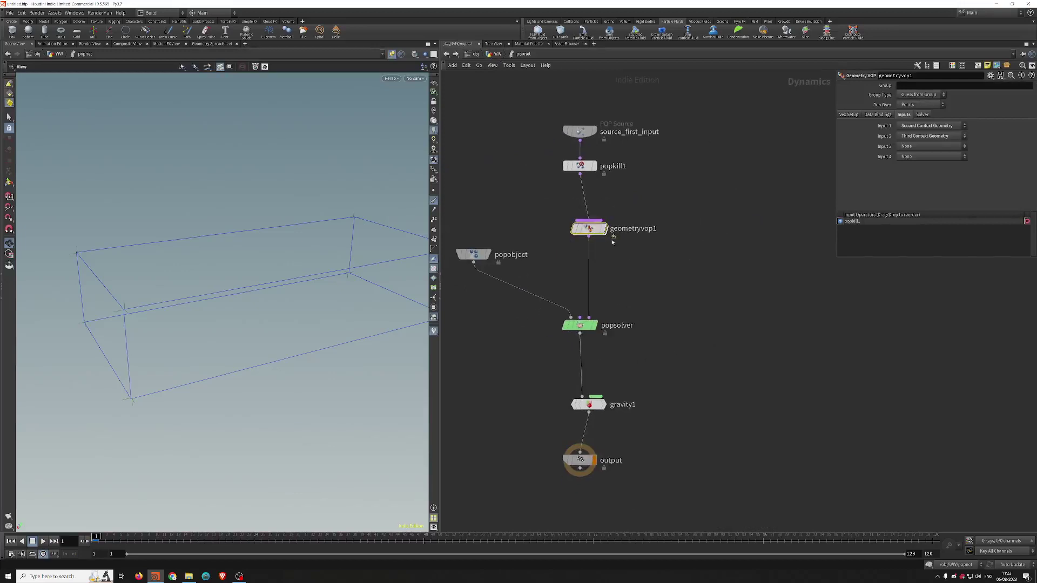
double_click(589, 227)
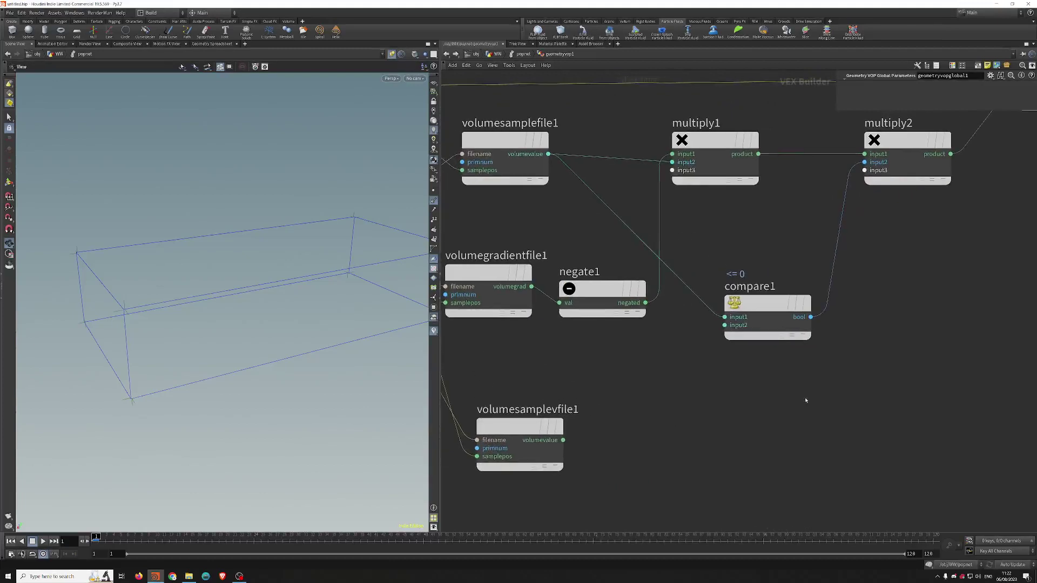
- Nudge the compare1, multiply1 and multiply2 nodes slightly to tidy the VOP network layout
scroll(805, 401, down, 5)
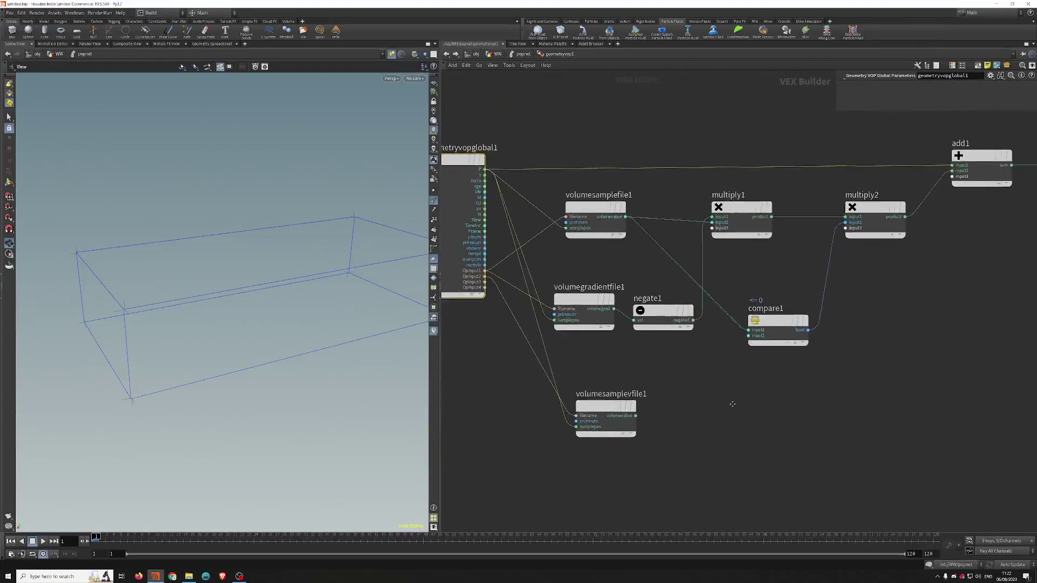
scroll(732, 404, down, 2)
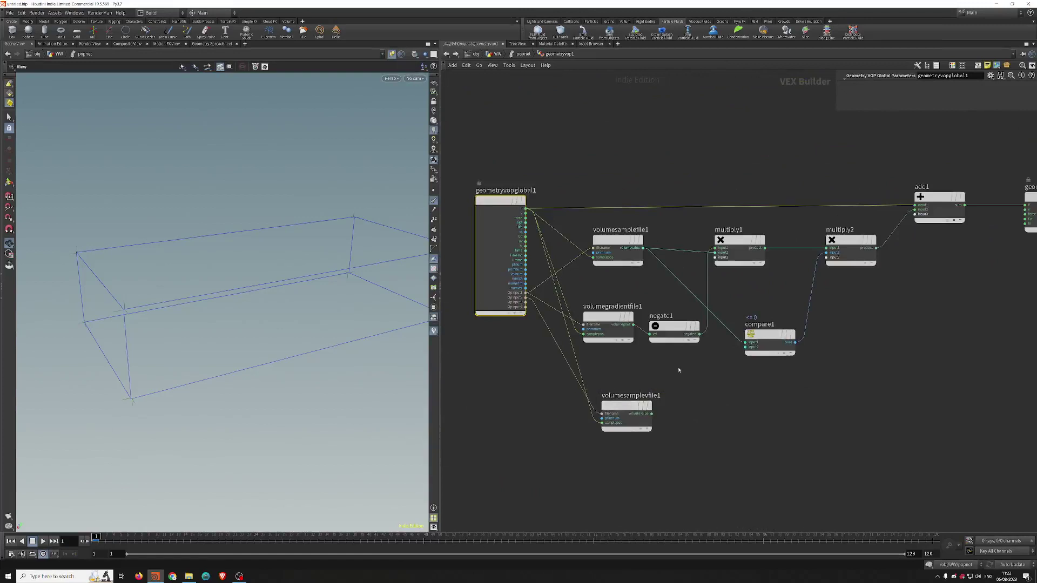
drag(679, 371, 599, 435)
middle_drag(732, 426, 698, 431)
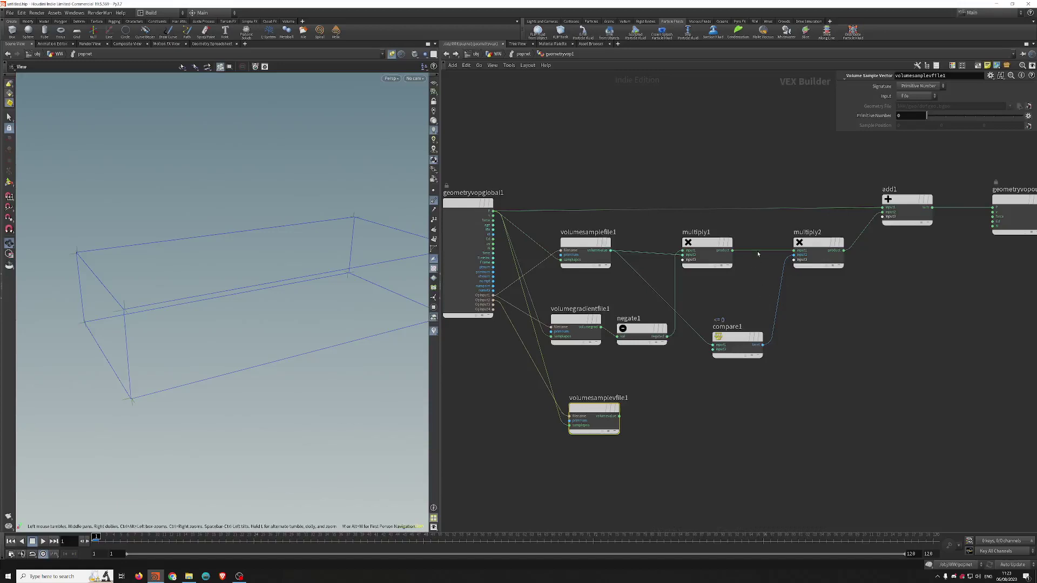
drag(741, 337, 738, 329)
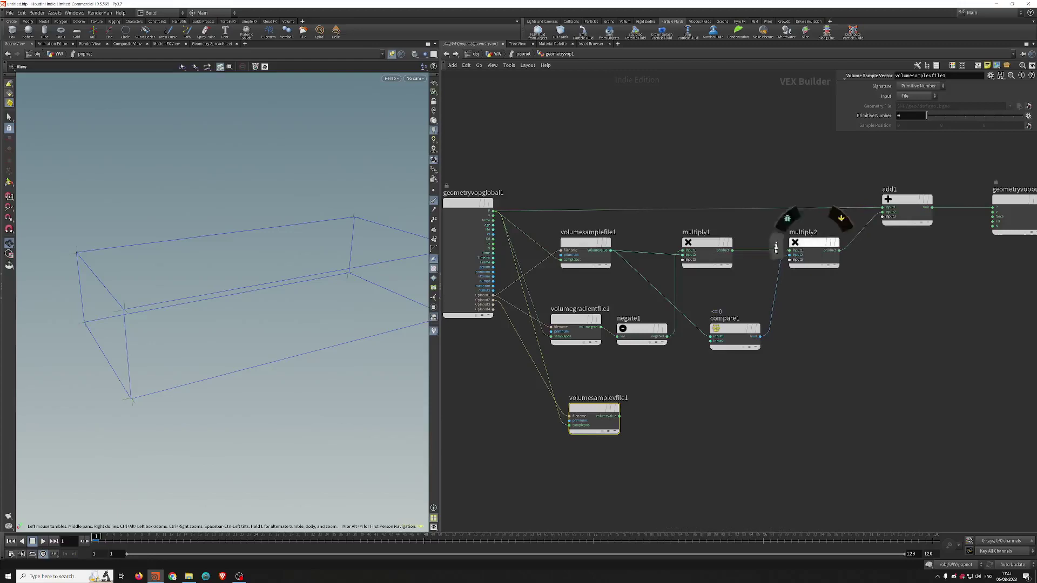
drag(708, 243, 706, 240)
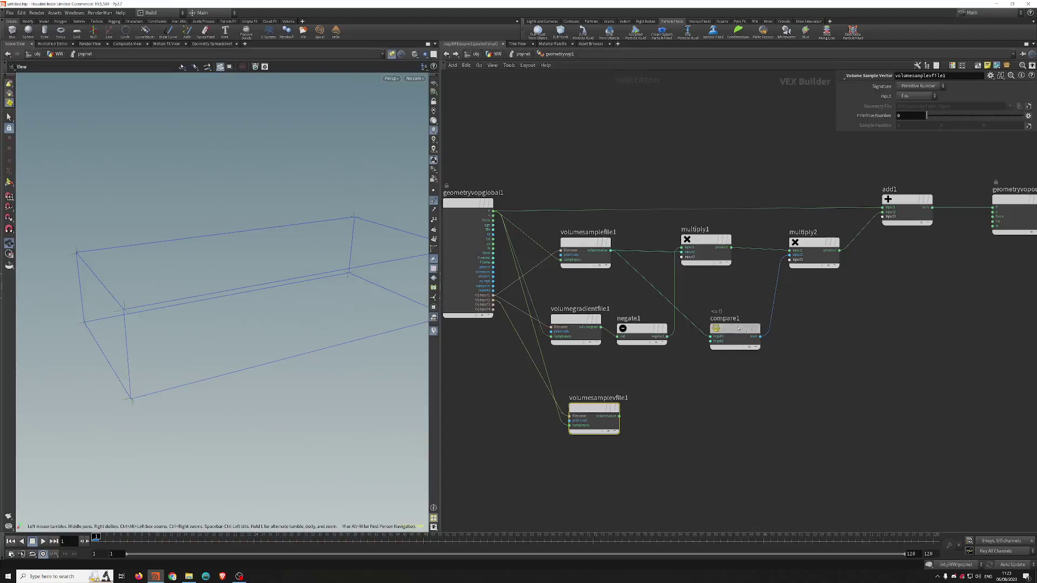
drag(745, 329, 746, 324)
drag(804, 251, 800, 247)
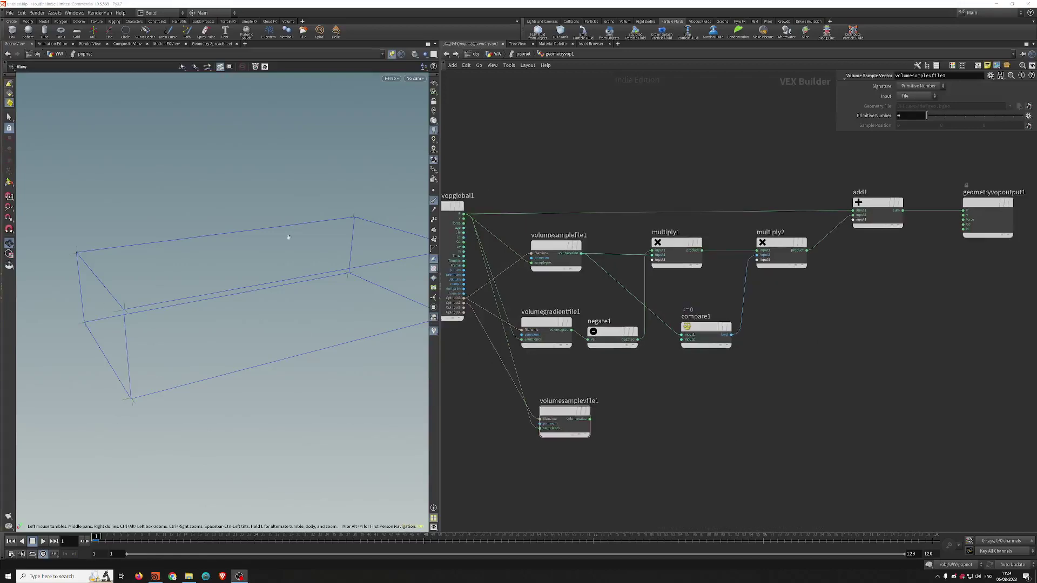
- Add a Switch node and place it below and beyond the Compare node
click(861, 384)
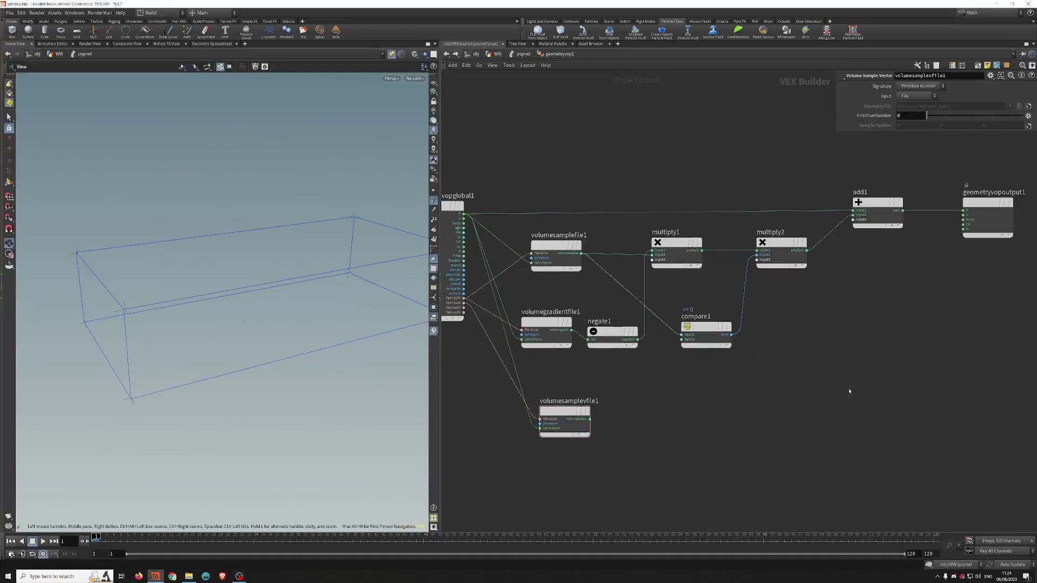
key(Tab)
text(swi)
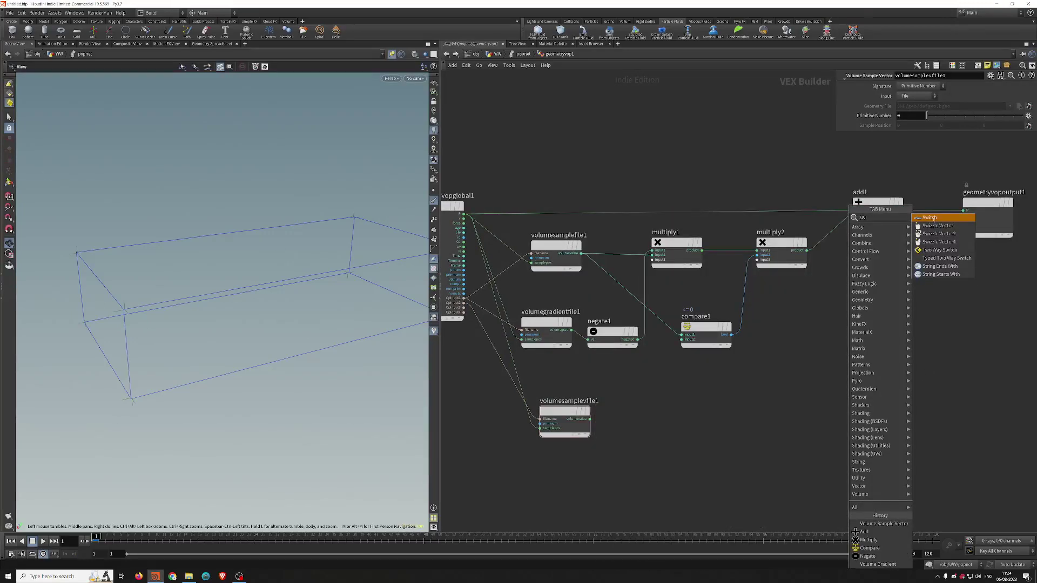
click(930, 217)
click(806, 415)
scroll(808, 408, up, 3)
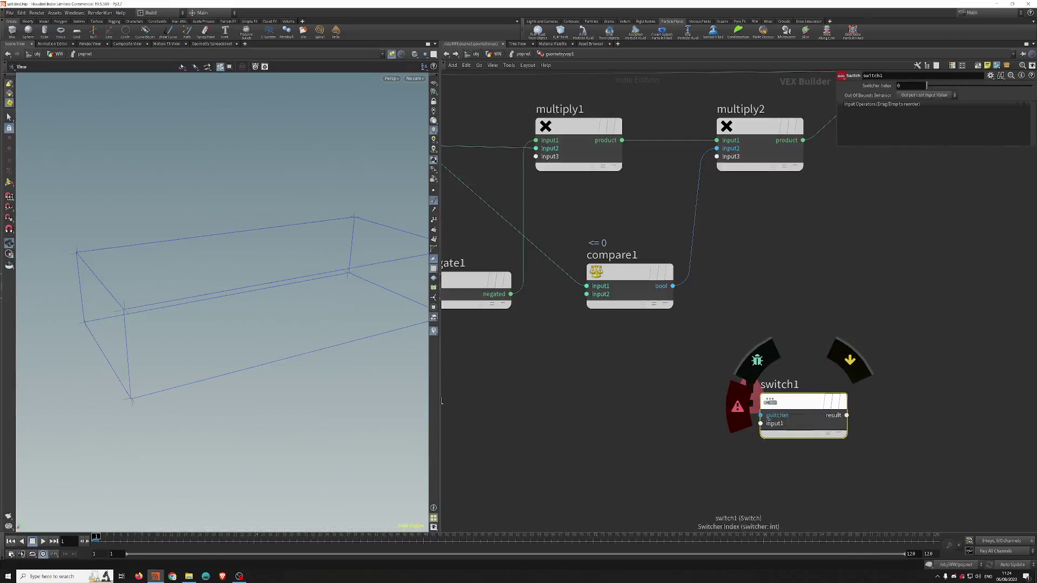
scroll(768, 418, down, 5)
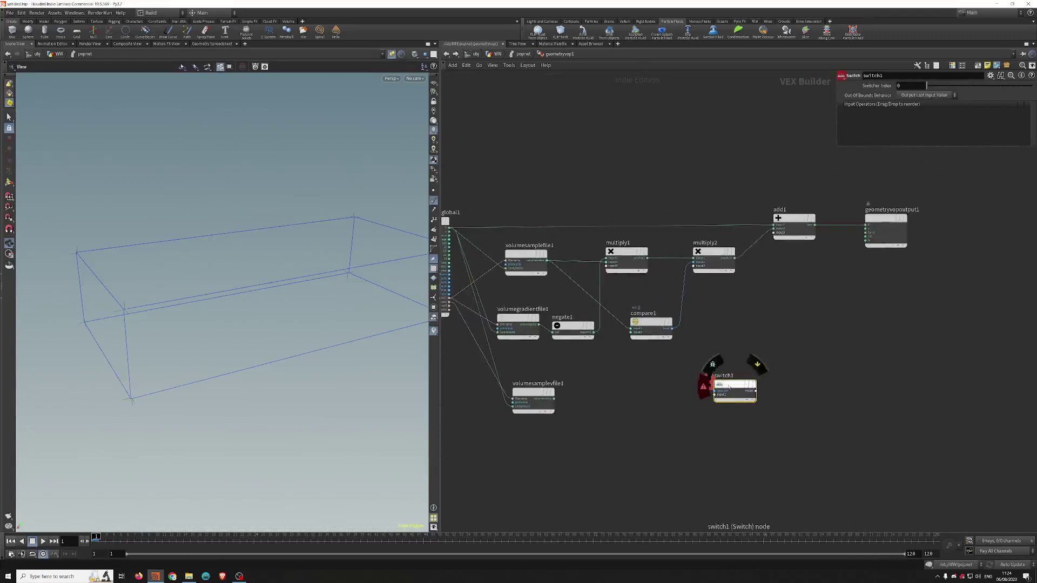
scroll(736, 379, up, 2)
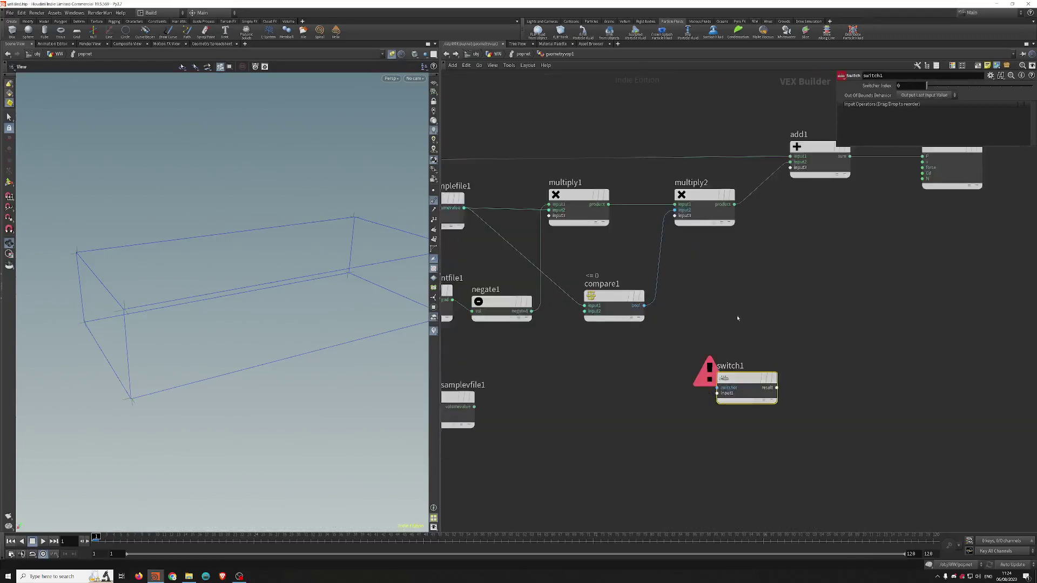
middle_drag(704, 337, 657, 333)
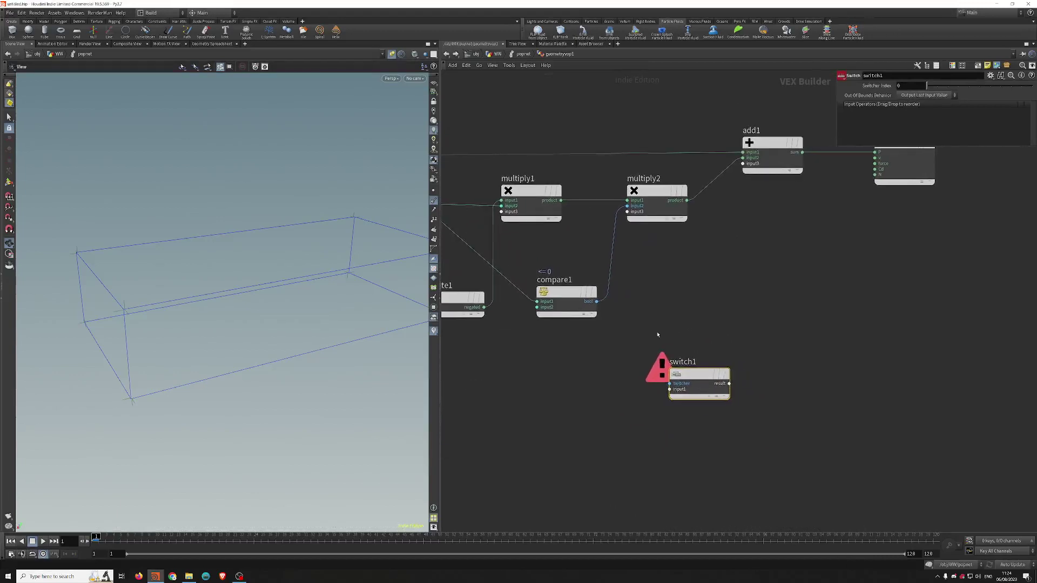
drag(713, 381, 697, 374)
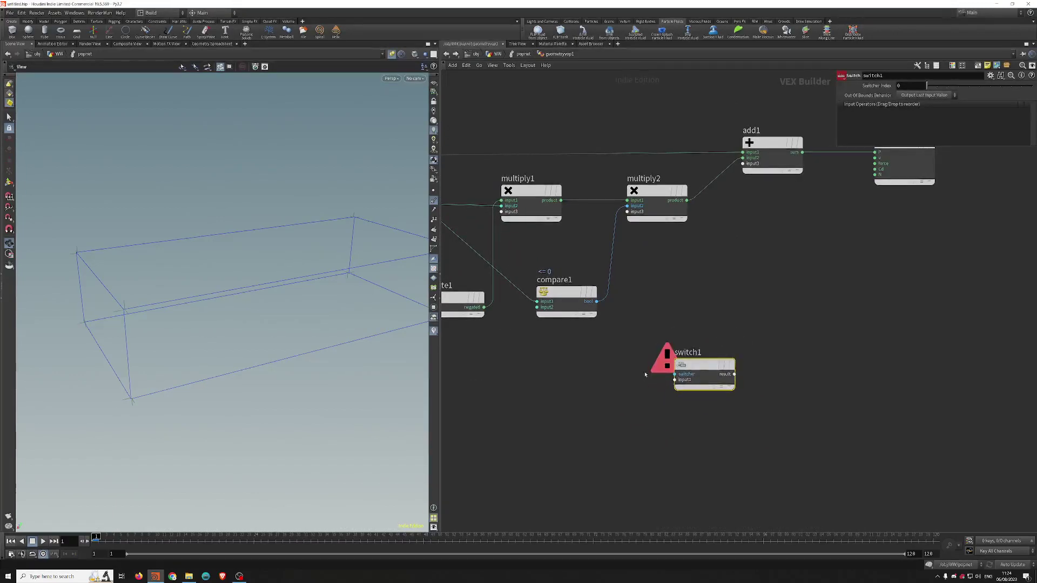
- Connect compare1's bool output to the Switch node's switcher input and move the Switch slightly up
middle_drag(607, 377, 619, 382)
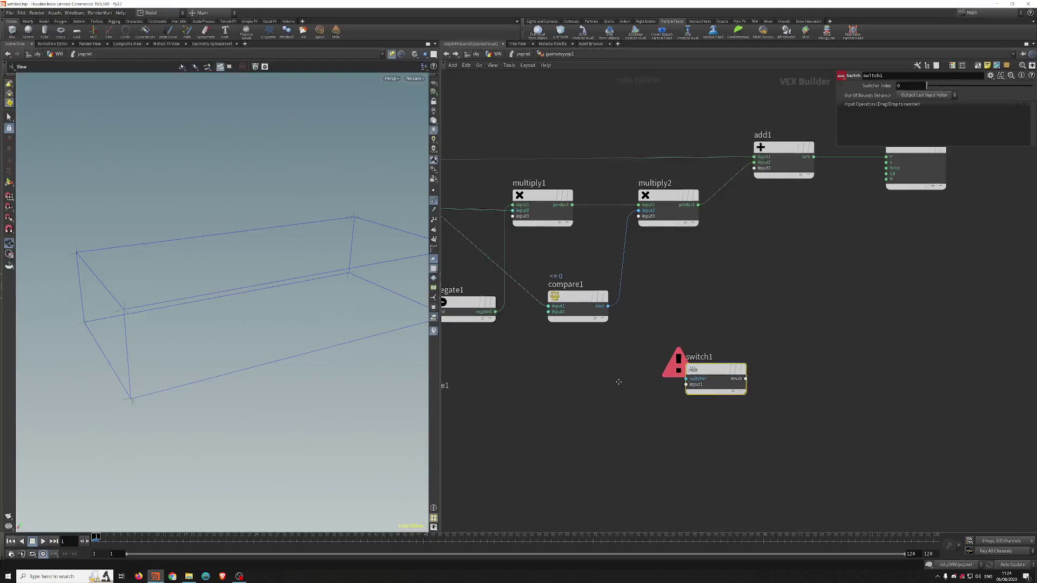
click(607, 306)
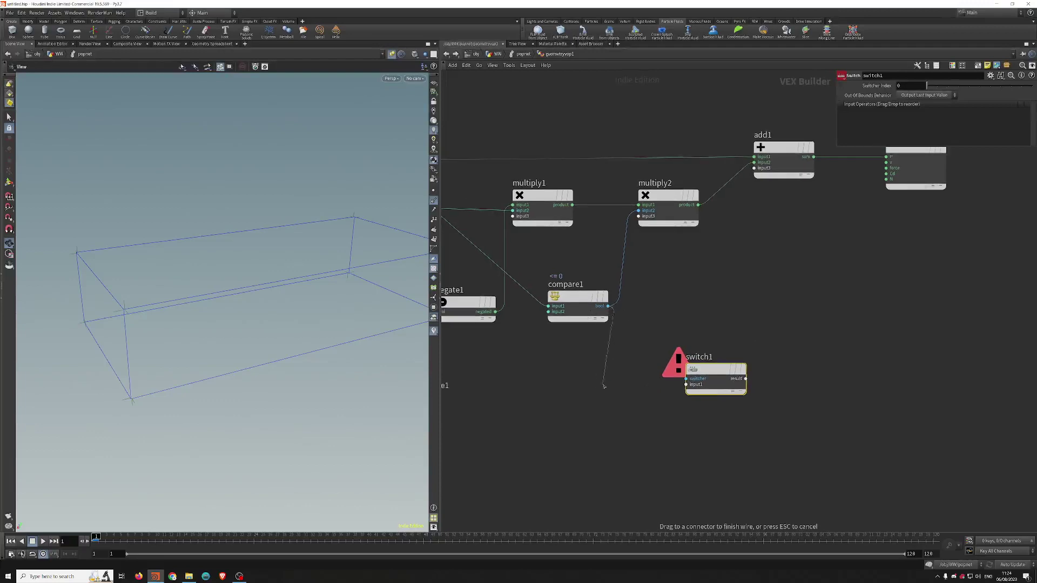
click(685, 379)
drag(713, 369, 713, 346)
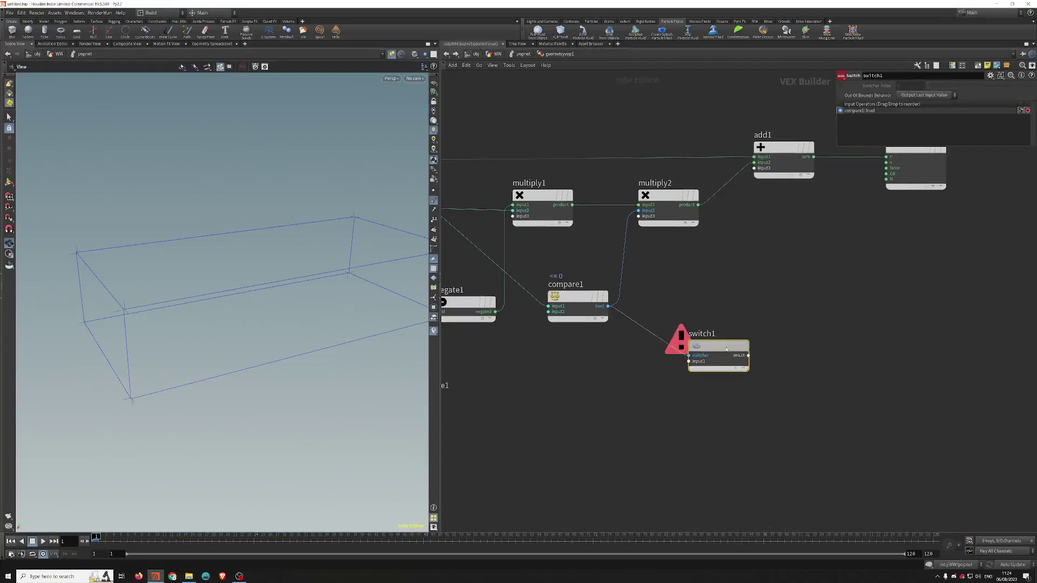
middle_drag(581, 407, 769, 468)
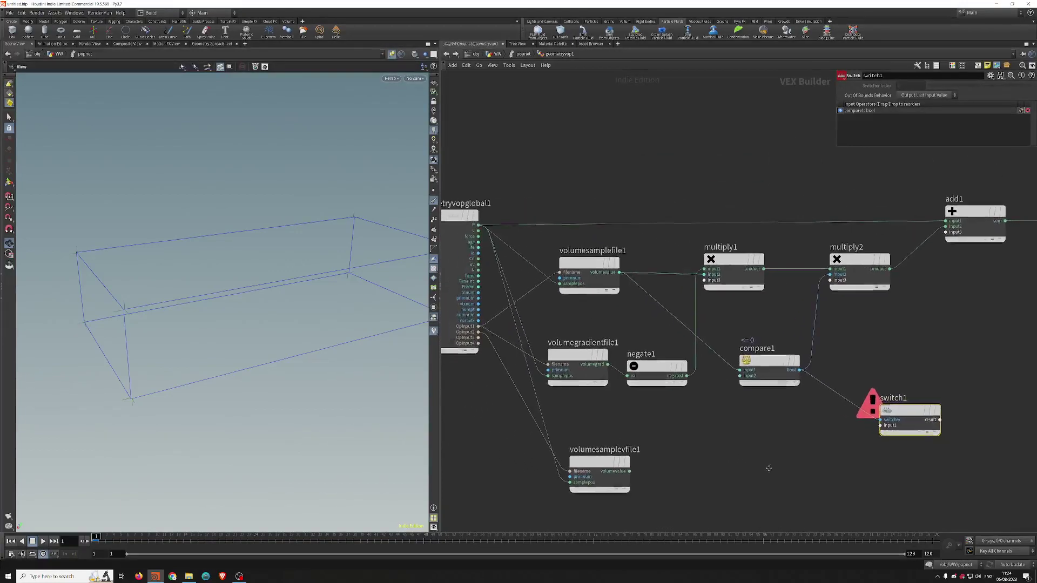
click(480, 232)
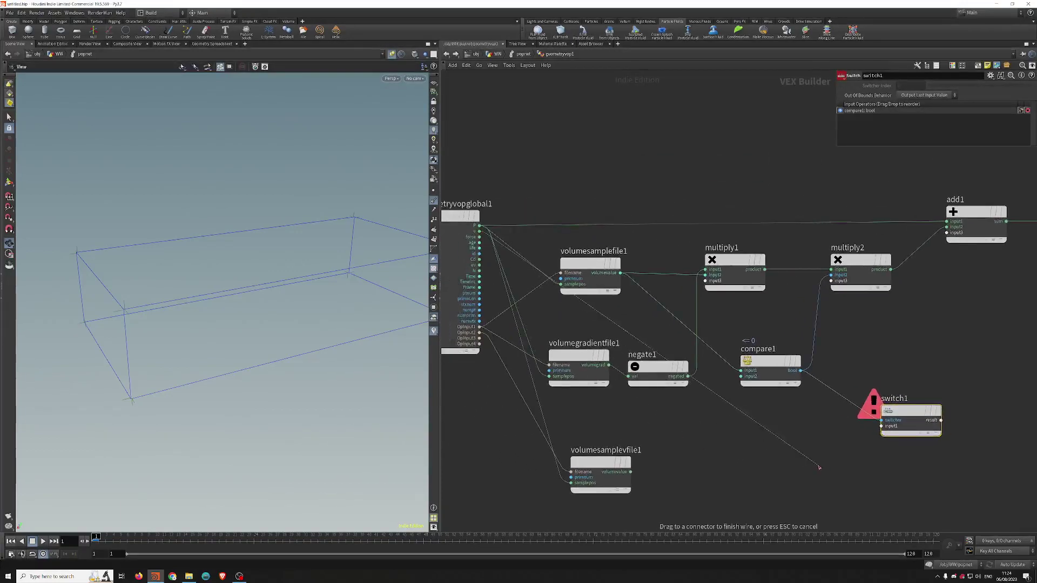
middle_drag(819, 468, 700, 425)
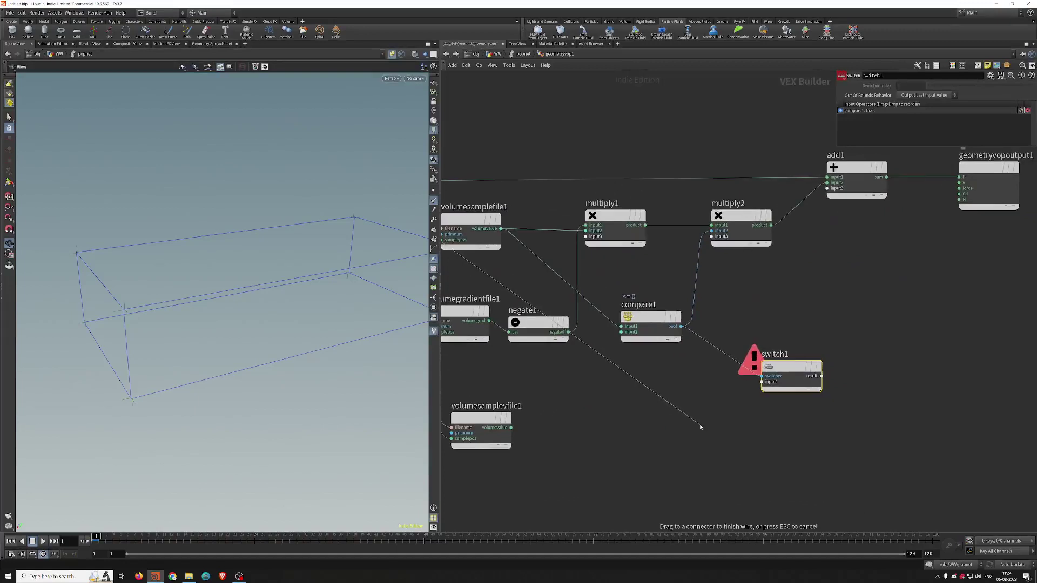
drag(700, 427, 583, 412)
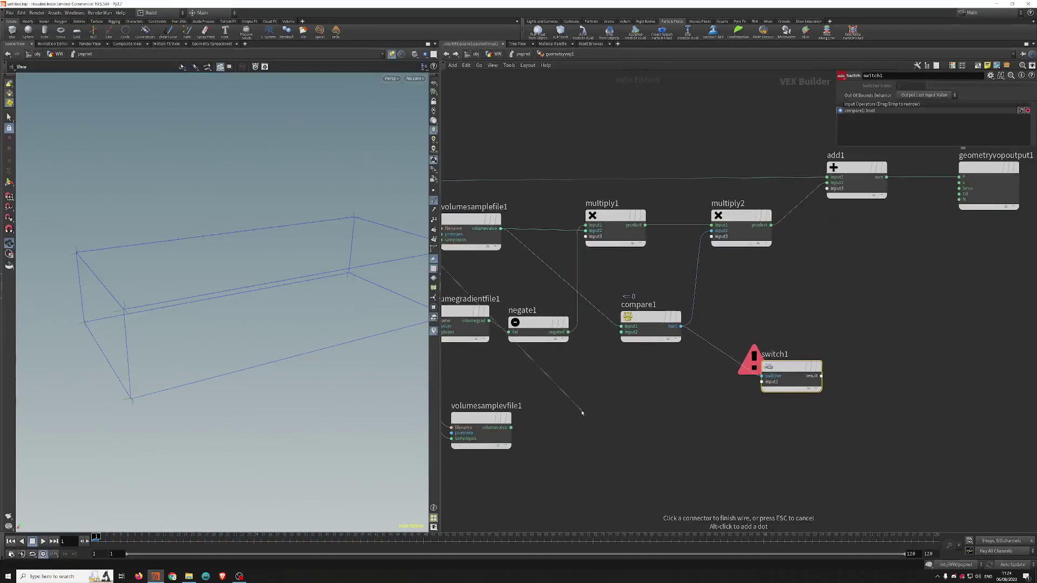
key(Escape)
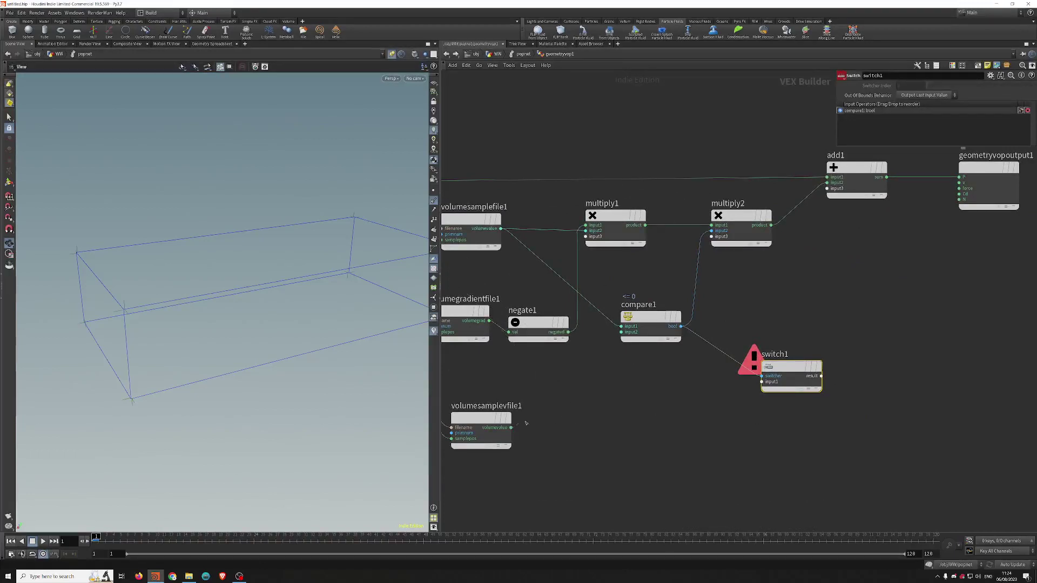
- Wire volumesamplevfile1's volumevalue into the Switch node's first input and geometryvopglobal1's force output into its second
drag(511, 427, 763, 382)
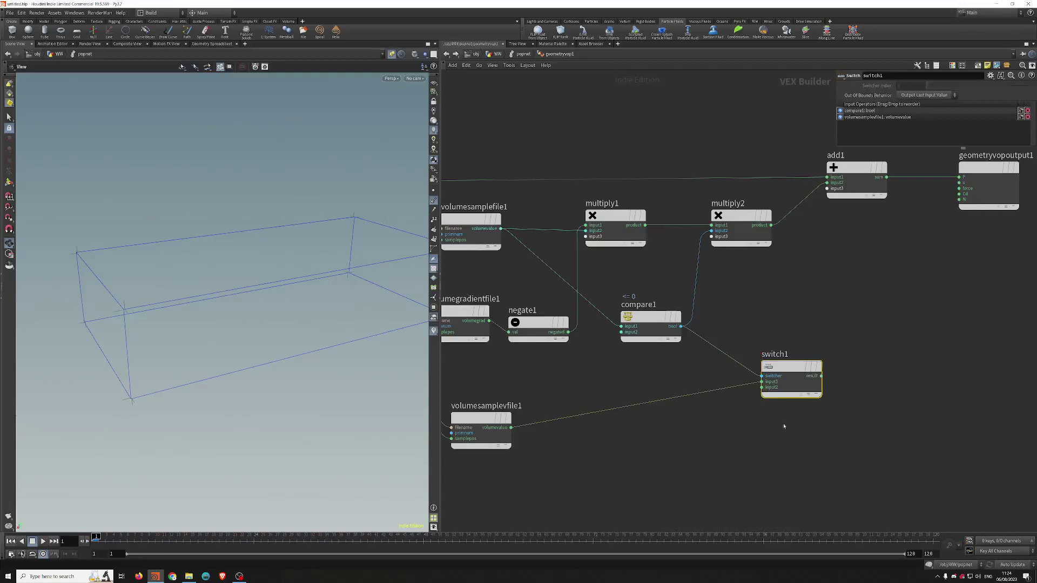
click(760, 387)
middle_drag(575, 368, 849, 471)
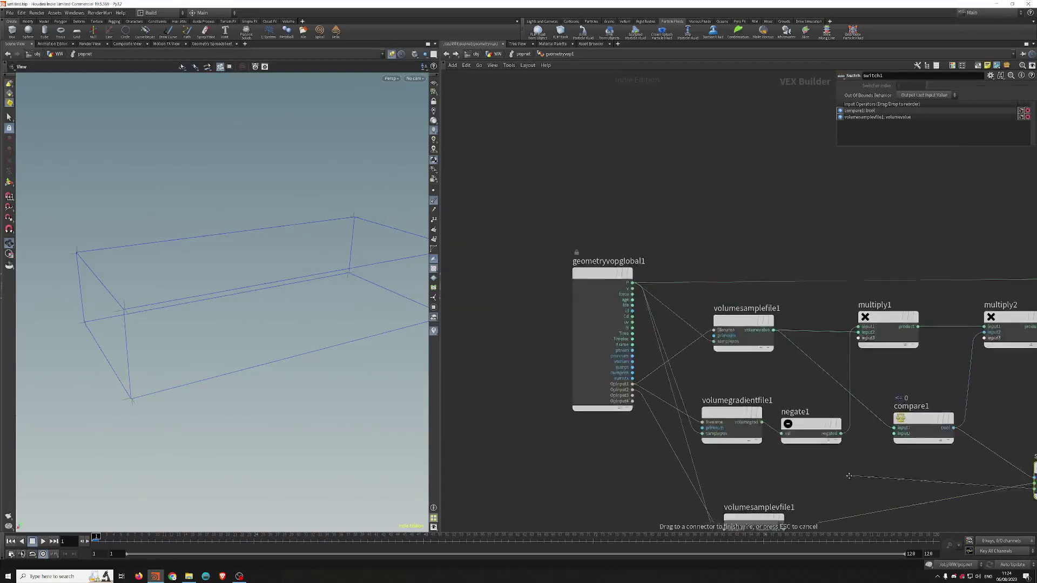
click(635, 296)
- Connect the Switch node's result to the v input of geometryvopoutput1
middle_drag(945, 486, 524, 393)
click(674, 387)
middle_drag(838, 235, 794, 324)
click(724, 302)
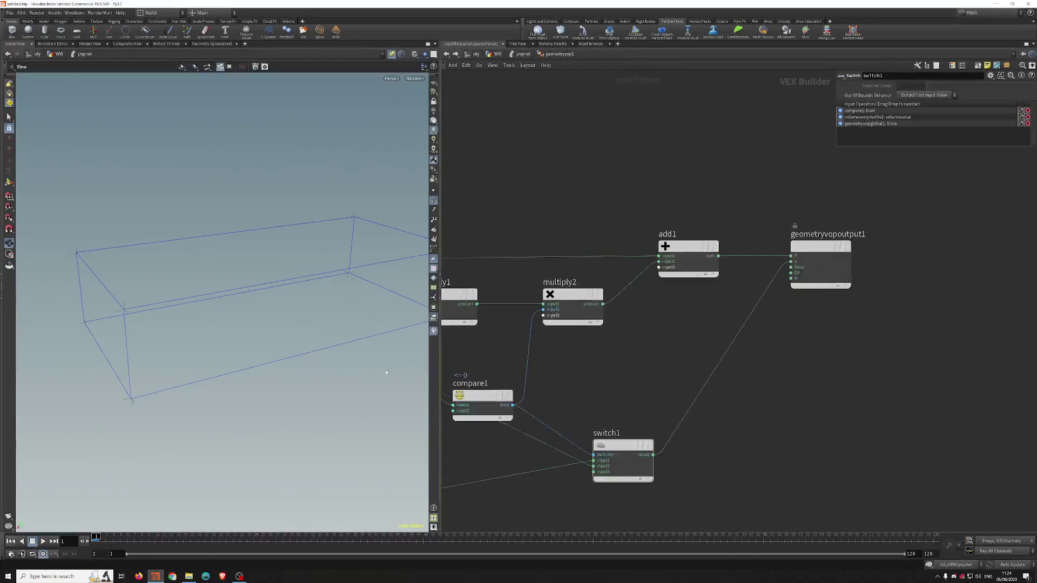
- Play the simulation, examine the particle motion around the bounding box from several distances, and rewind to the first frame
scroll(276, 344, down, 2)
scroll(276, 343, down, 1)
drag(116, 404, 139, 420)
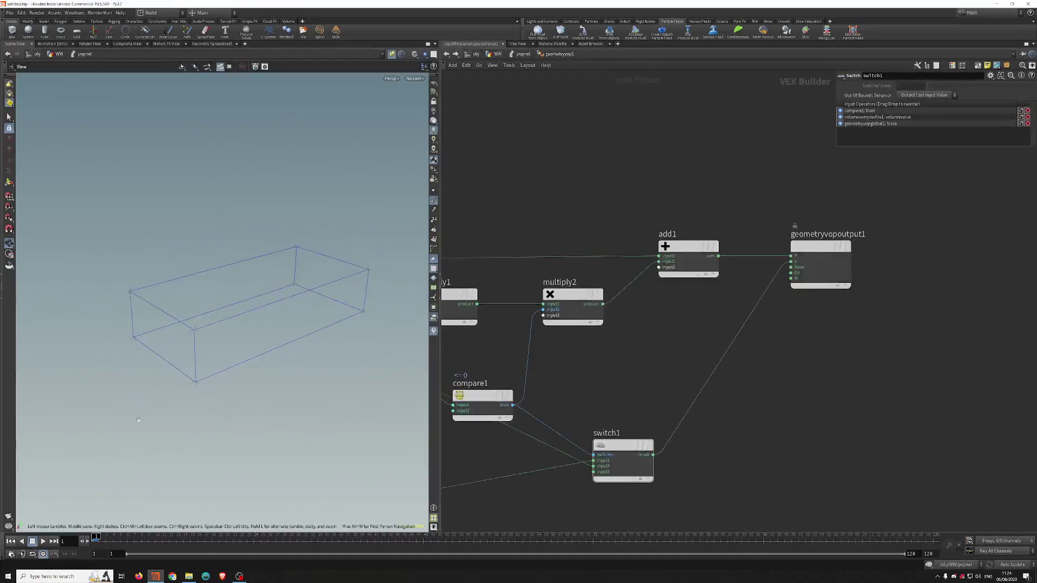
click(43, 541)
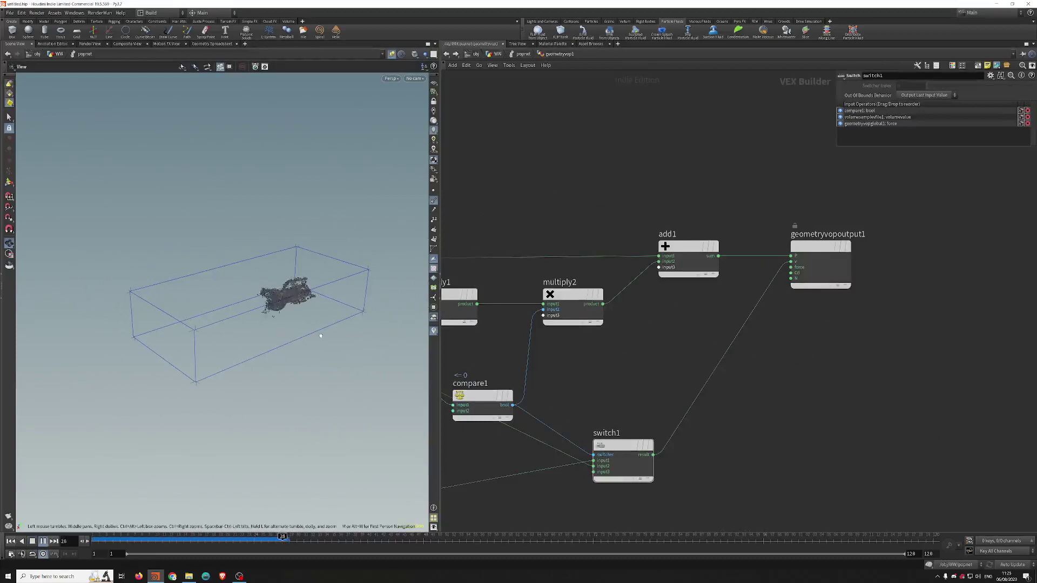
drag(314, 366, 262, 289)
scroll(262, 289, up, 8)
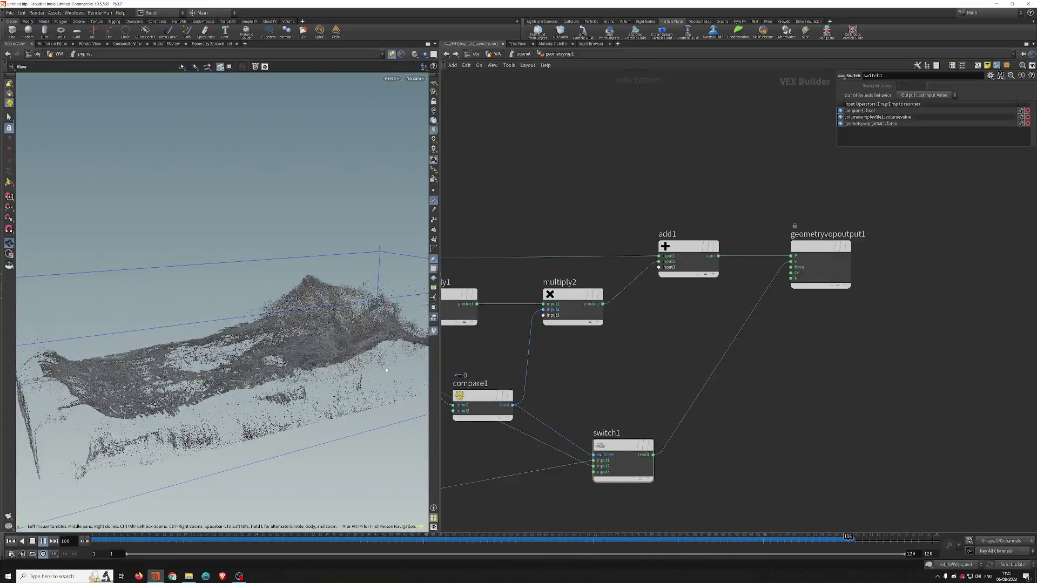
click(10, 541)
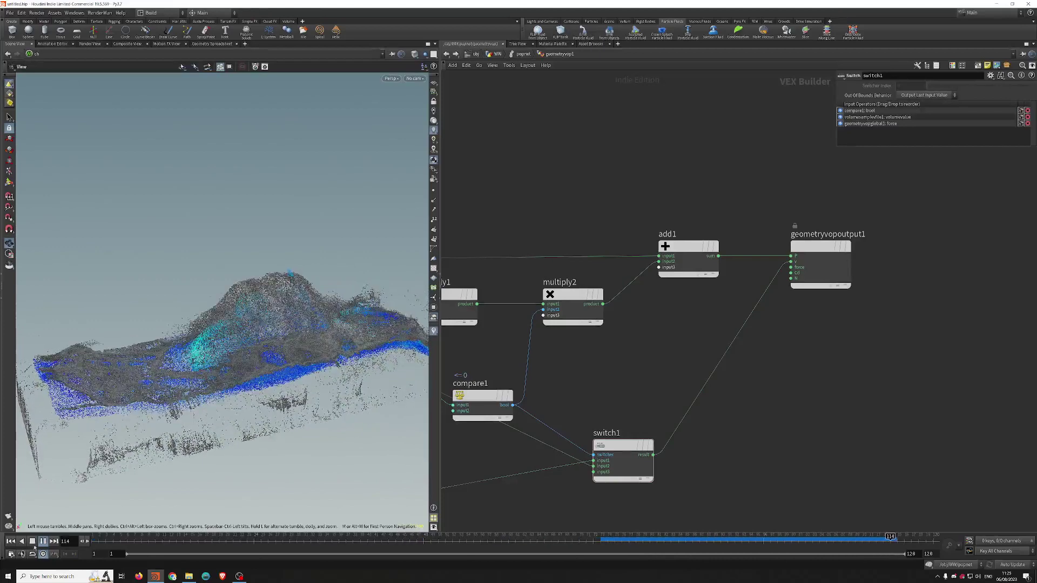
key(ctrl+Up)
- Move switch1 up, cut its volumesamplevfile1 wire and reconnect that output as the second input, after geometryvopglobal1's force
middle_drag(678, 368, 697, 320)
drag(641, 399, 668, 332)
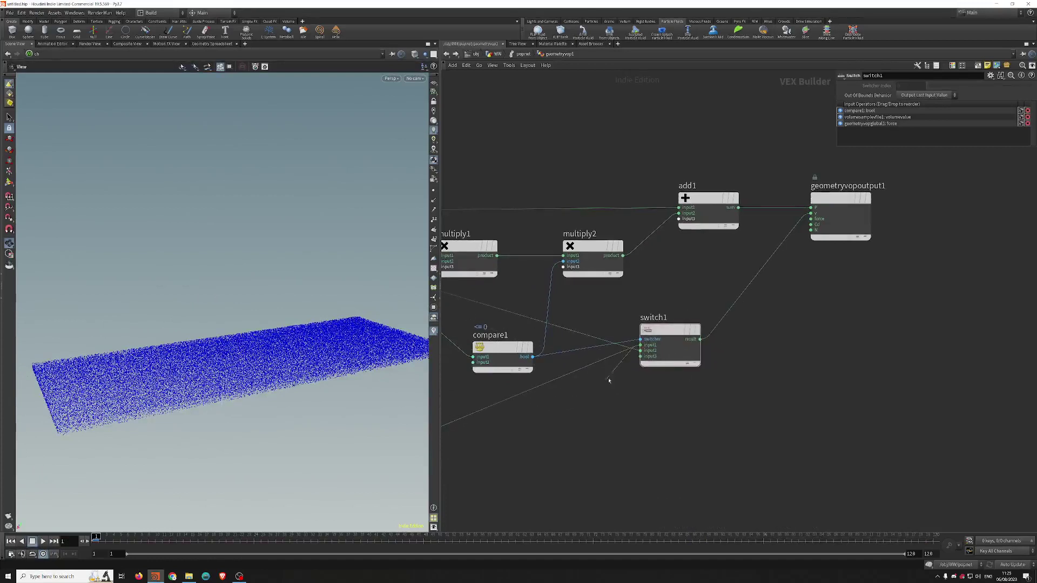
key(y)
drag(598, 384, 605, 351)
middle_drag(600, 404, 696, 451)
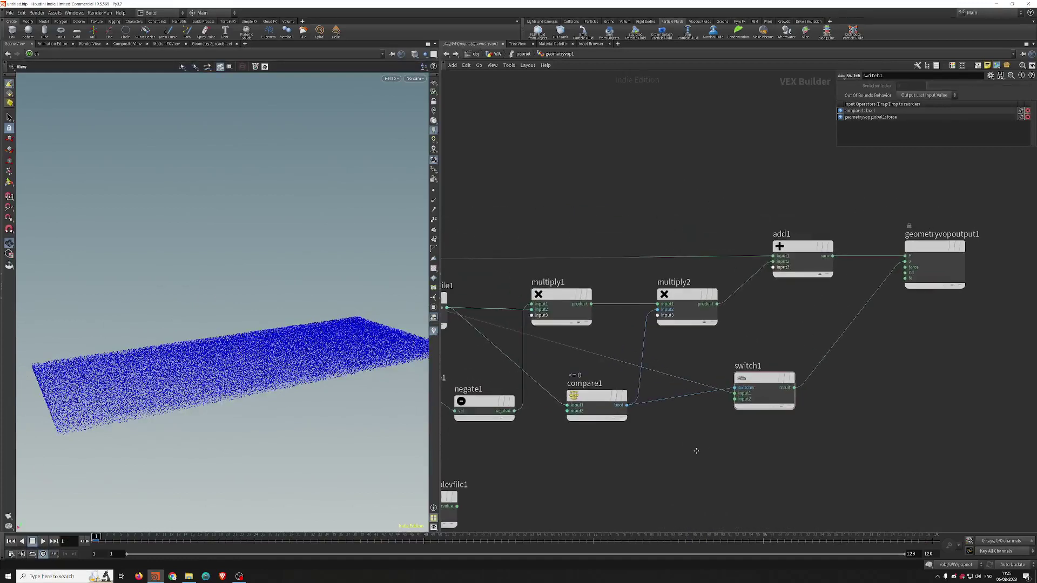
click(735, 399)
middle_drag(577, 483, 713, 500)
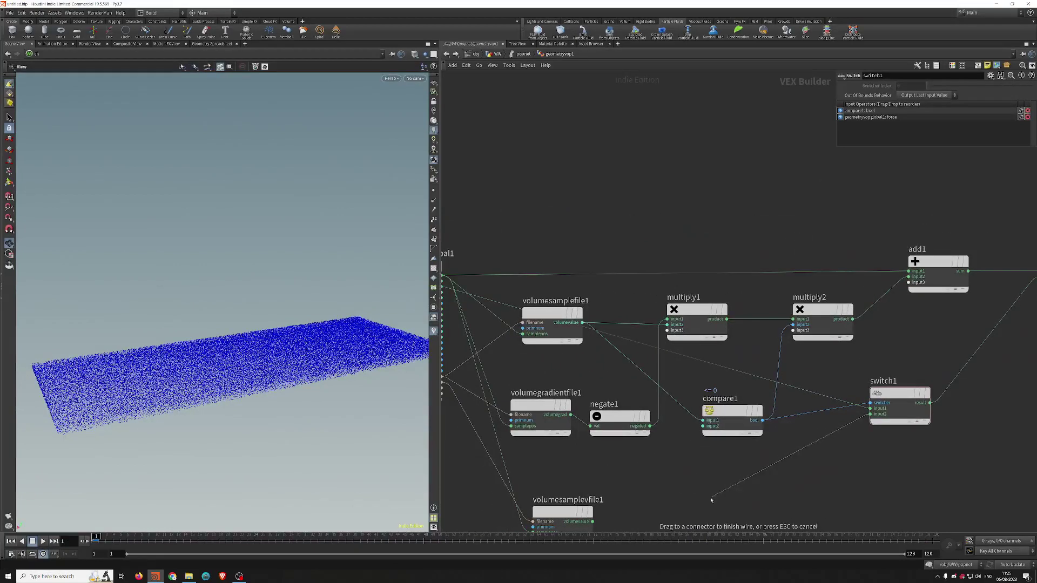
click(593, 522)
middle_drag(592, 522, 372, 488)
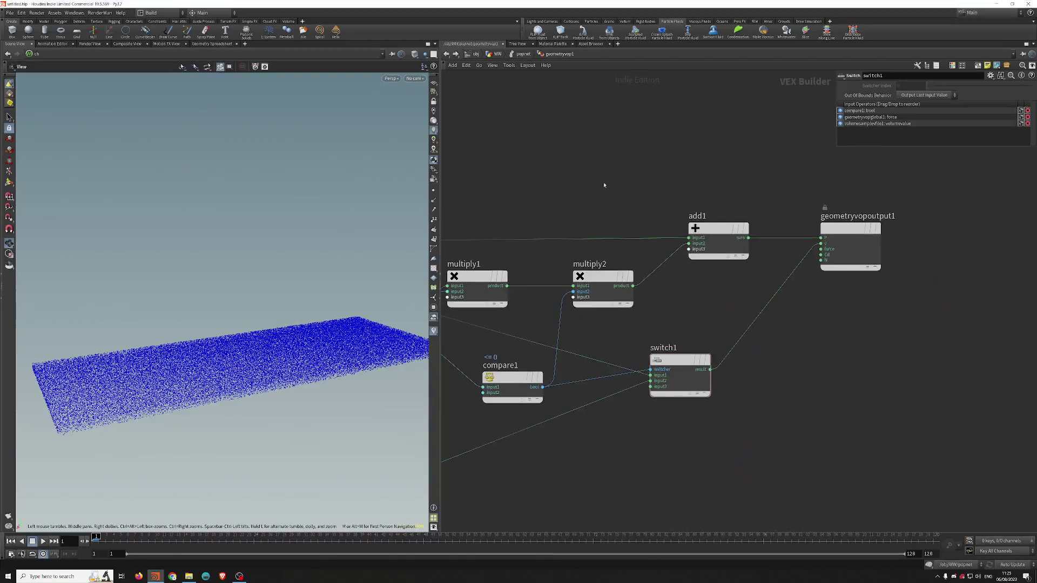
- Return to the popnet network inside WW, play the simulation to examine the particles, and rewind to the first frame
middle_drag(605, 186, 648, 227)
click(518, 54)
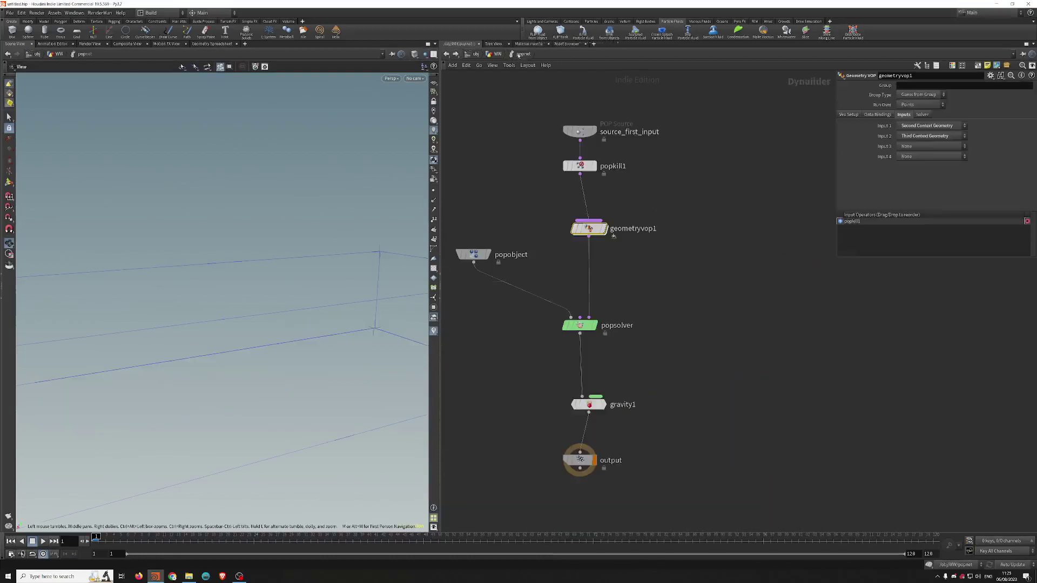
middle_drag(606, 76, 617, 97)
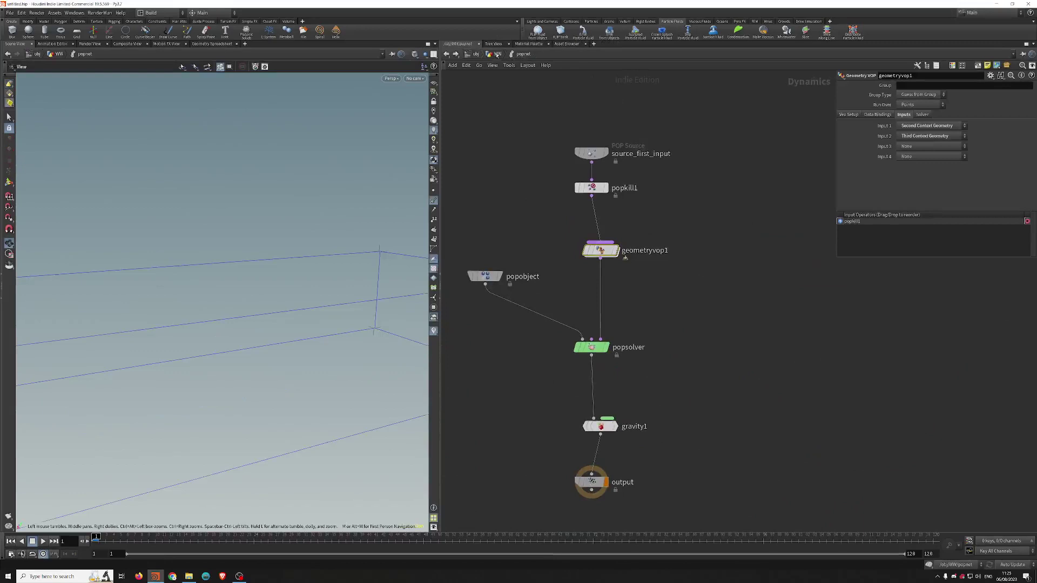
key(u)
key(u)
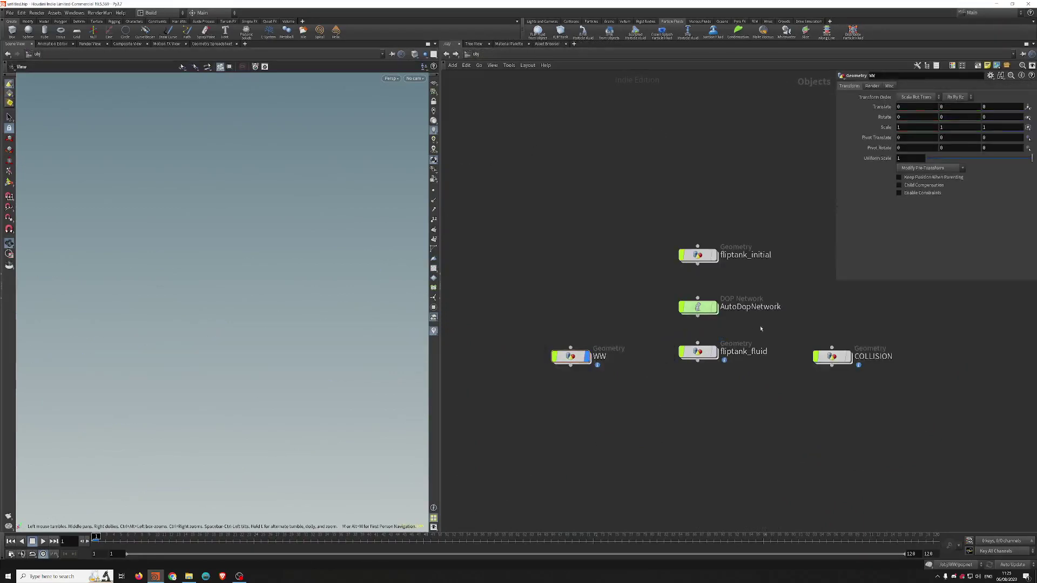
double_click(570, 356)
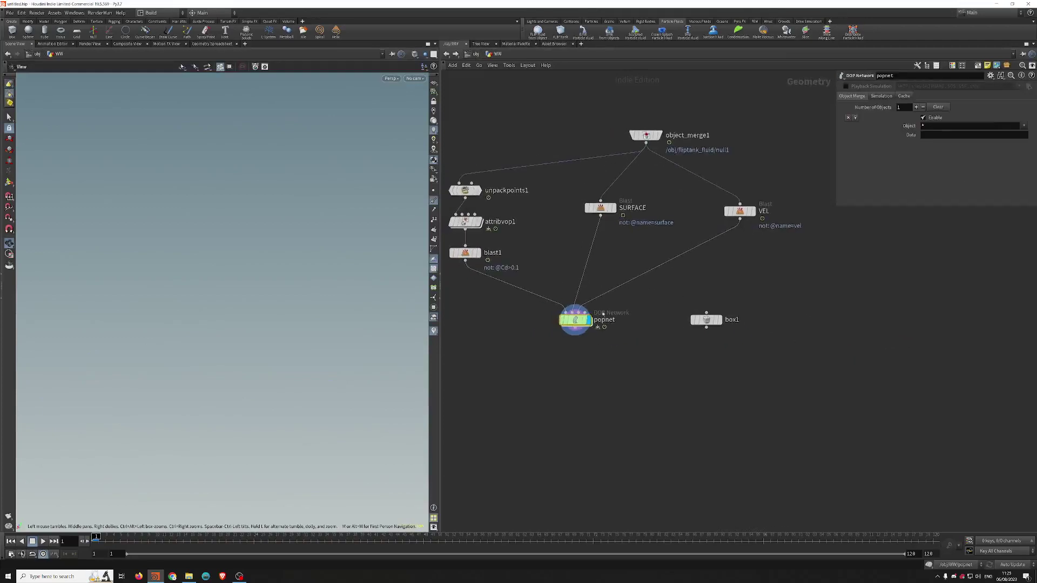
double_click(574, 318)
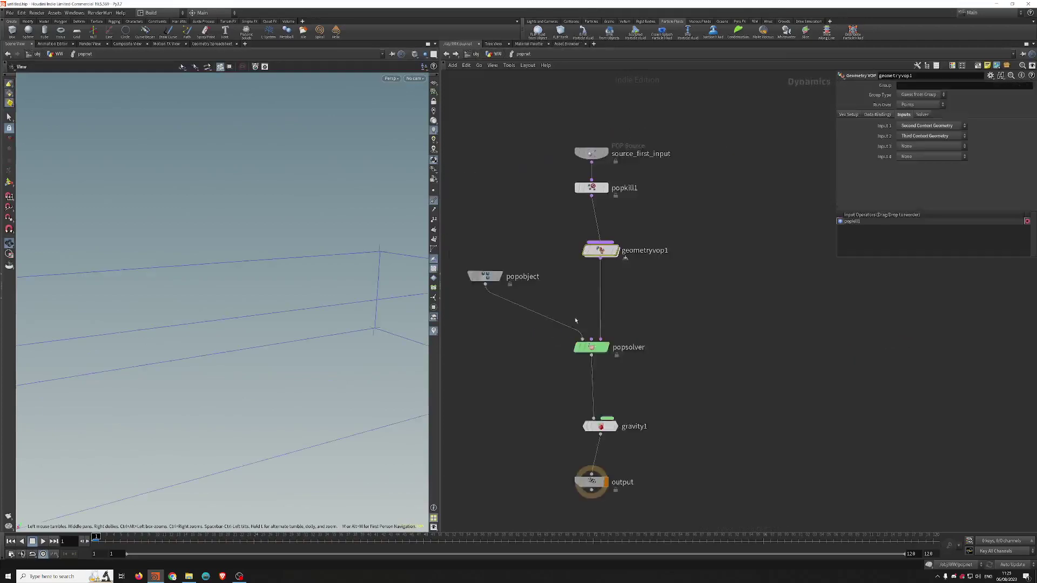
click(43, 541)
scroll(200, 321, down, 5)
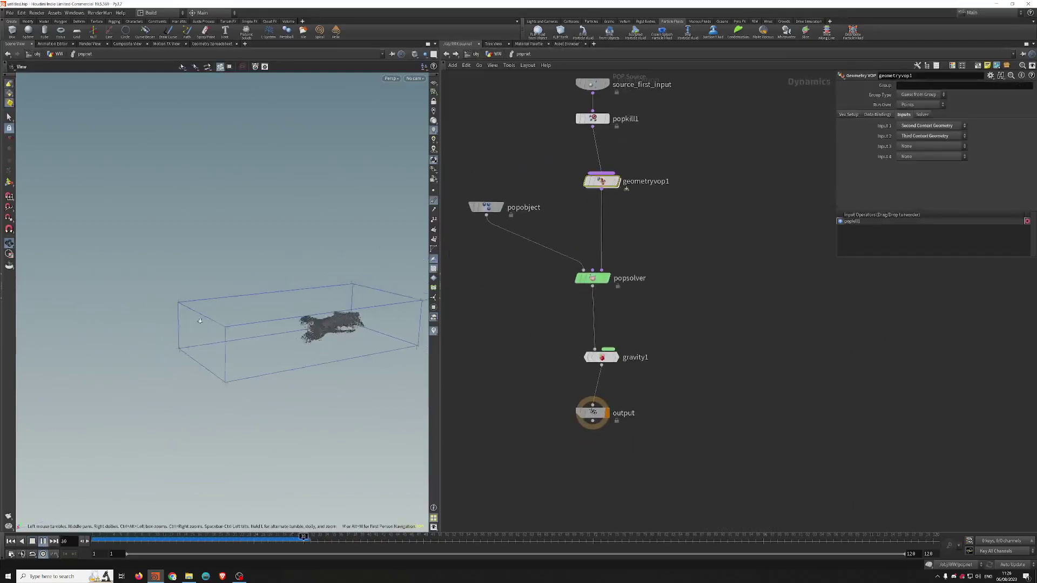
scroll(319, 328, up, 5)
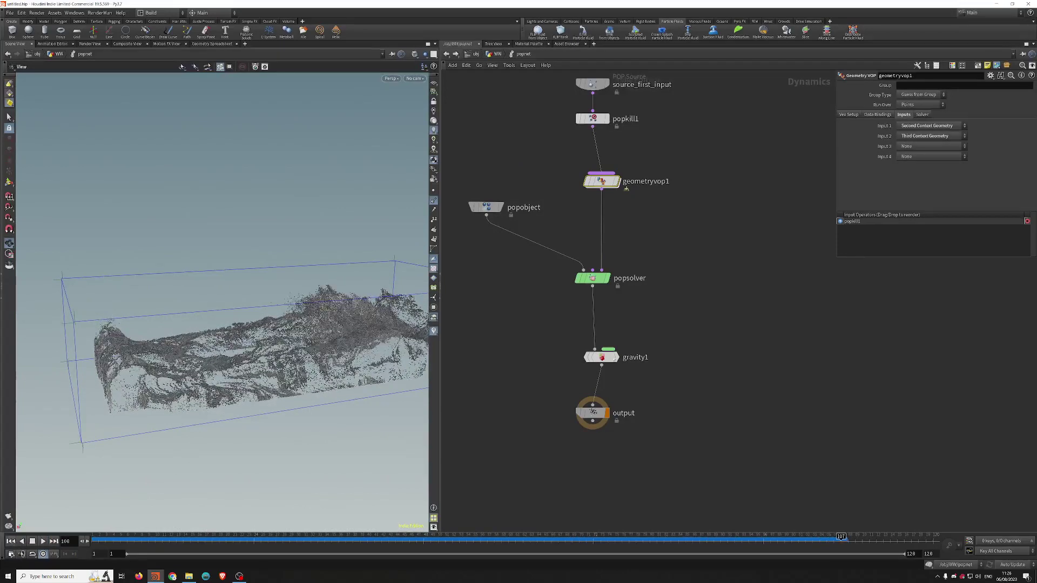
key(ctrl+Left)
- Inside geometryvop1, nudge compare1 and switch1 and disconnect geometryvopglobal1's force output from the Switch node
double_click(601, 181)
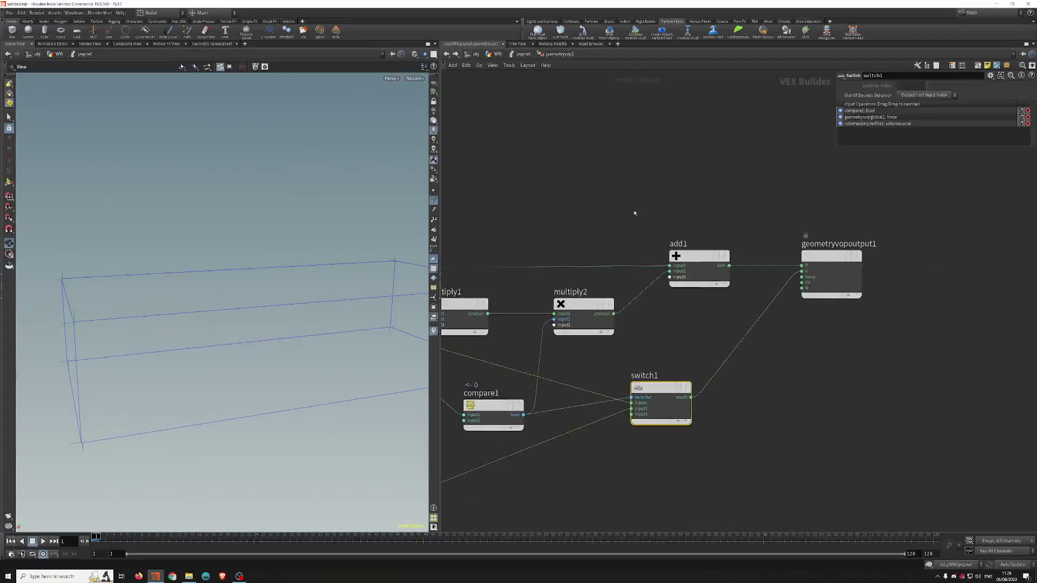
scroll(634, 212, down, 2)
middle_drag(630, 351, 652, 363)
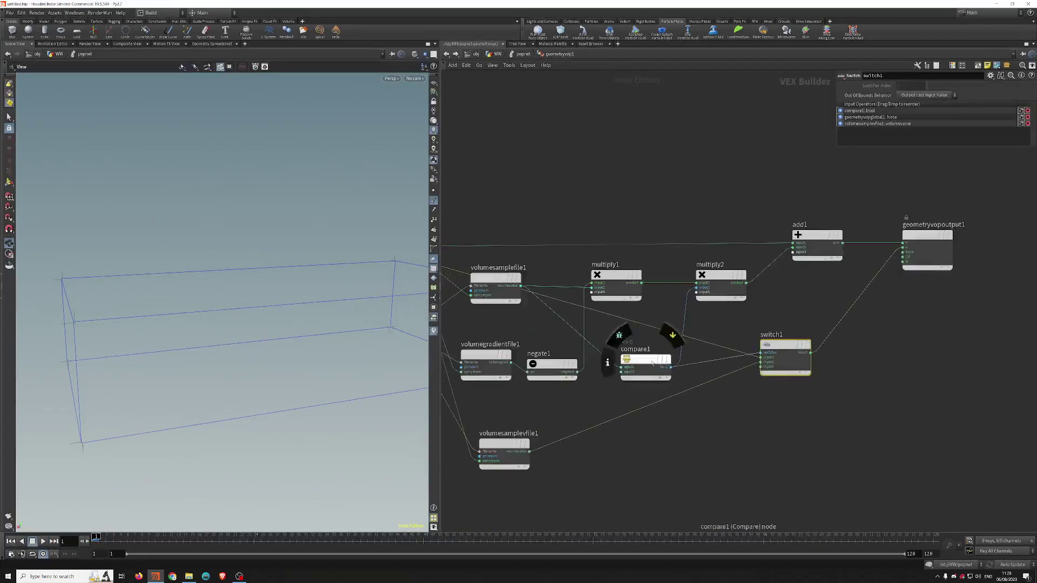
drag(653, 364, 651, 358)
drag(770, 355, 766, 355)
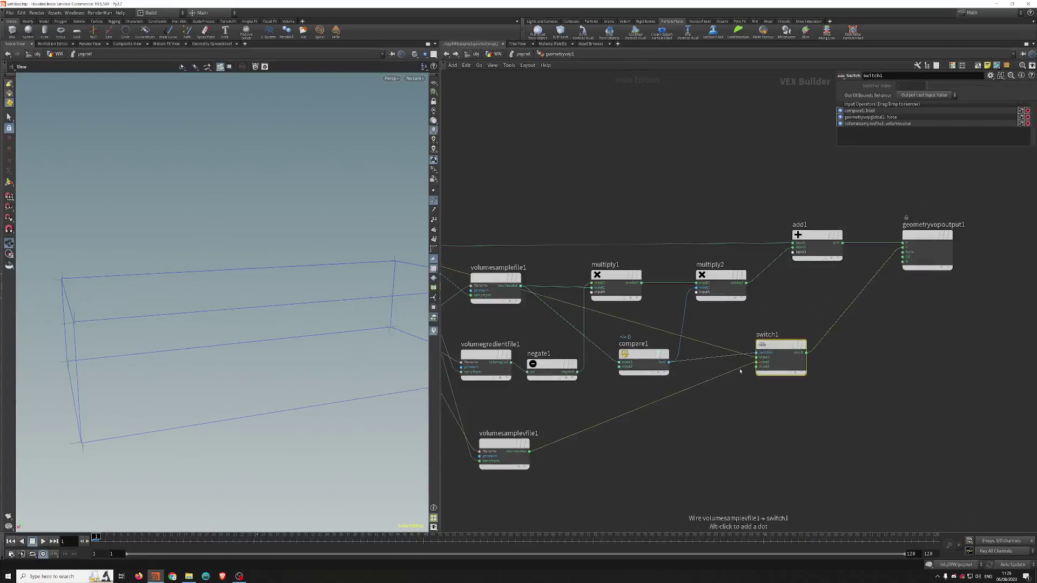
drag(758, 362, 751, 367)
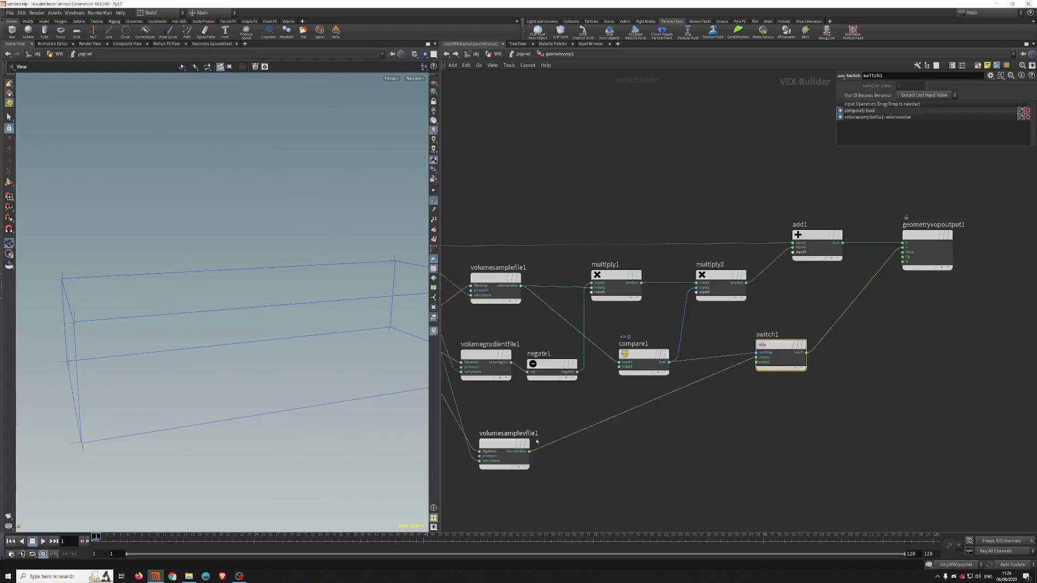
- Connect geometryvopglobal1's v output to the Switch node's second input and move switch1 down
middle_drag(758, 367, 984, 430)
drag(984, 426, 630, 315)
middle_drag(648, 368, 356, 293)
drag(726, 319, 730, 351)
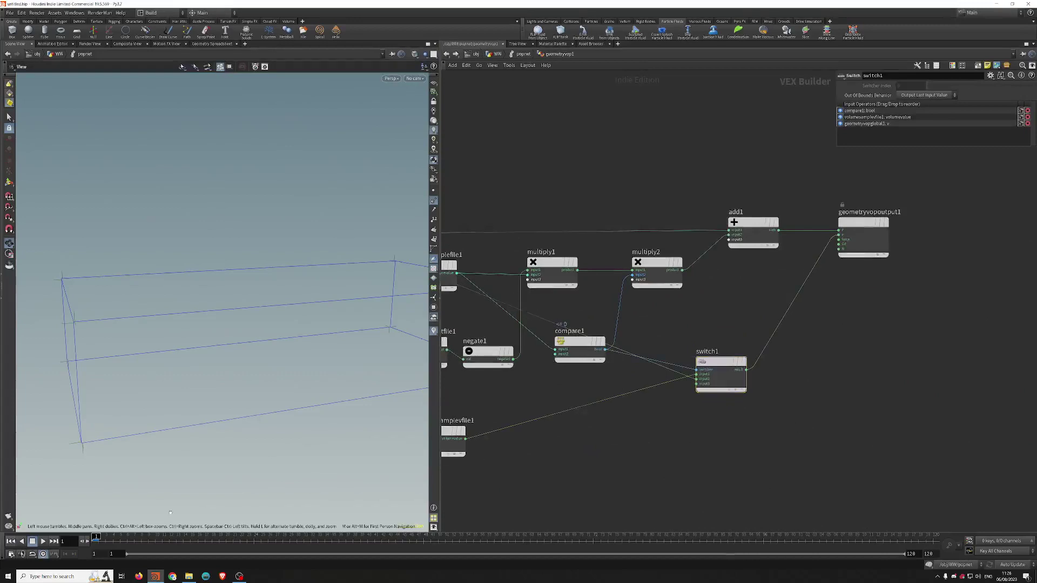
- Play the simulation to examine the particles, rewind to the first frame, and go up to the WW geometry network
click(43, 542)
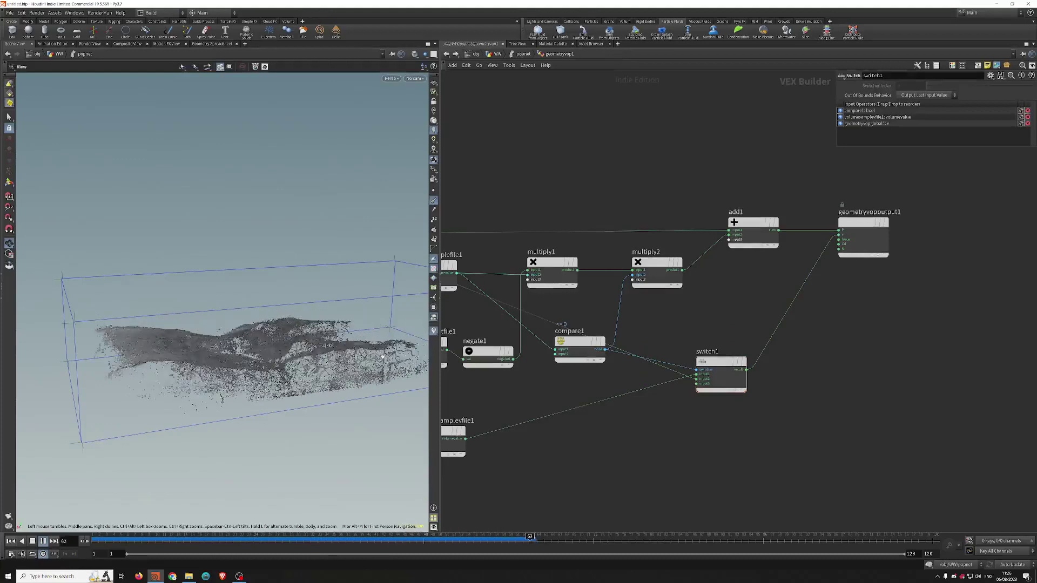
drag(276, 339, 233, 383)
key(ctrl+Up)
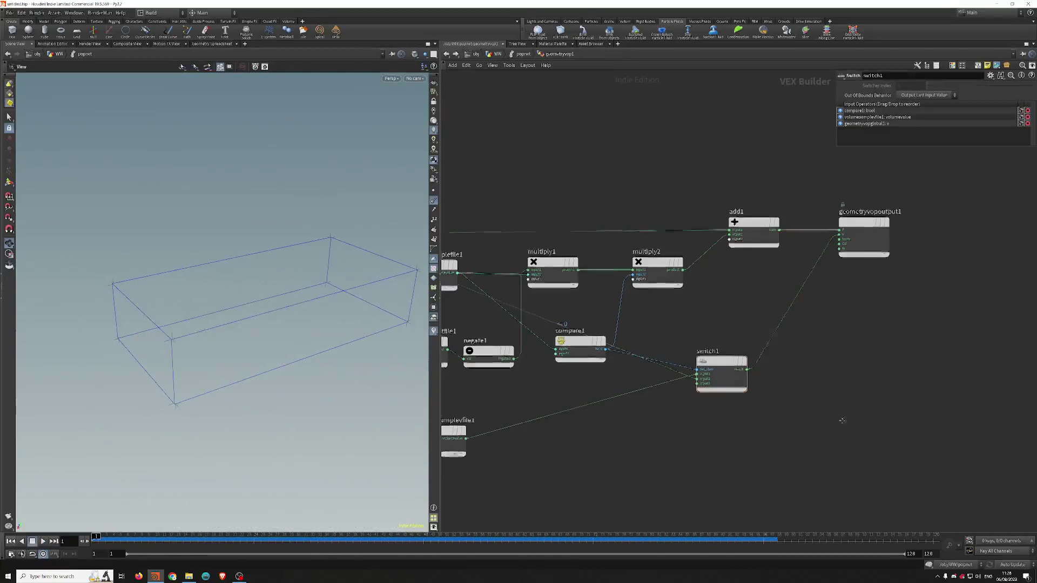
key(u)
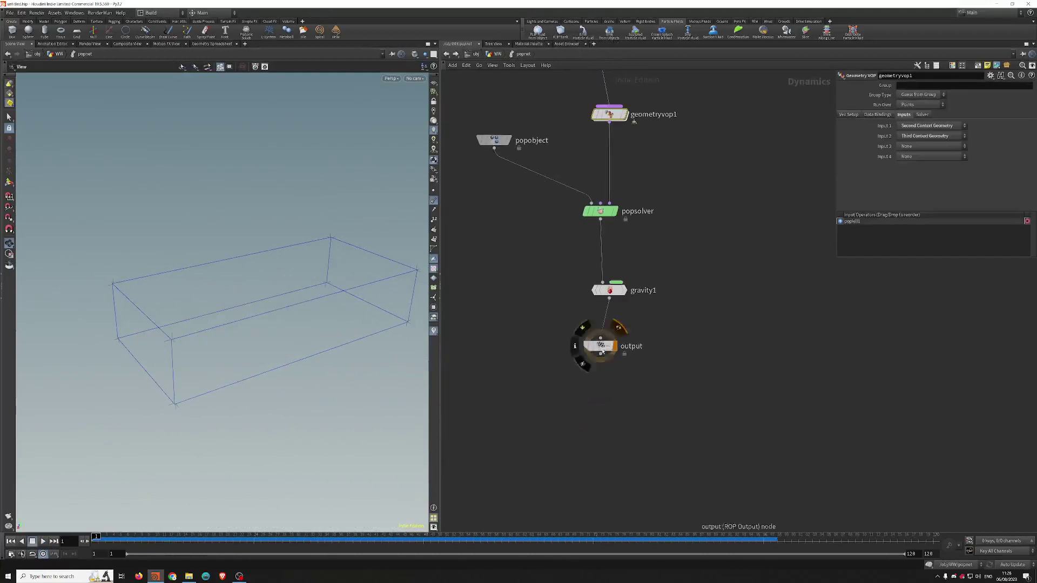
key(u)
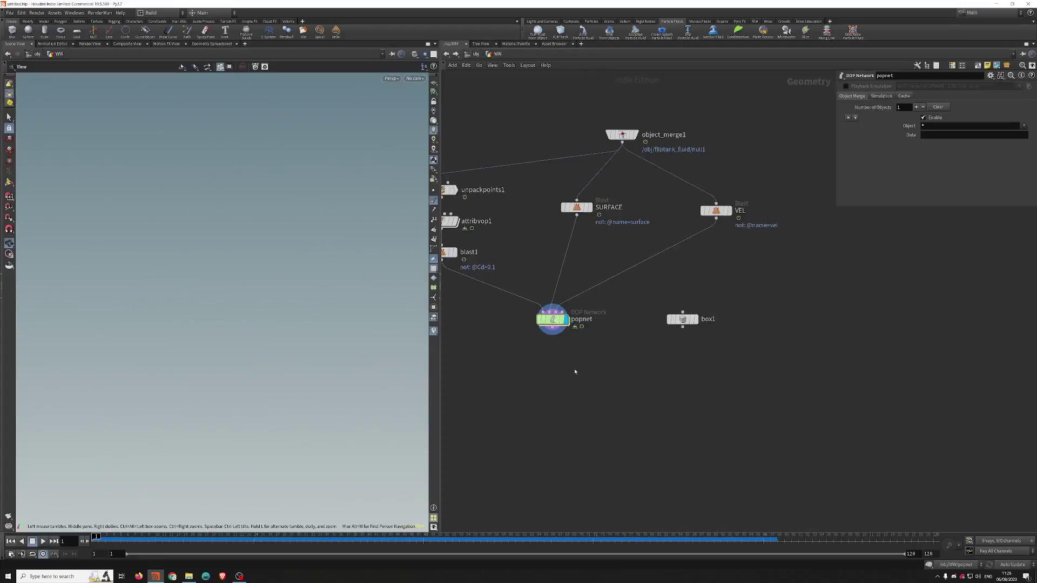
key(Tab)
text(DOPIM)
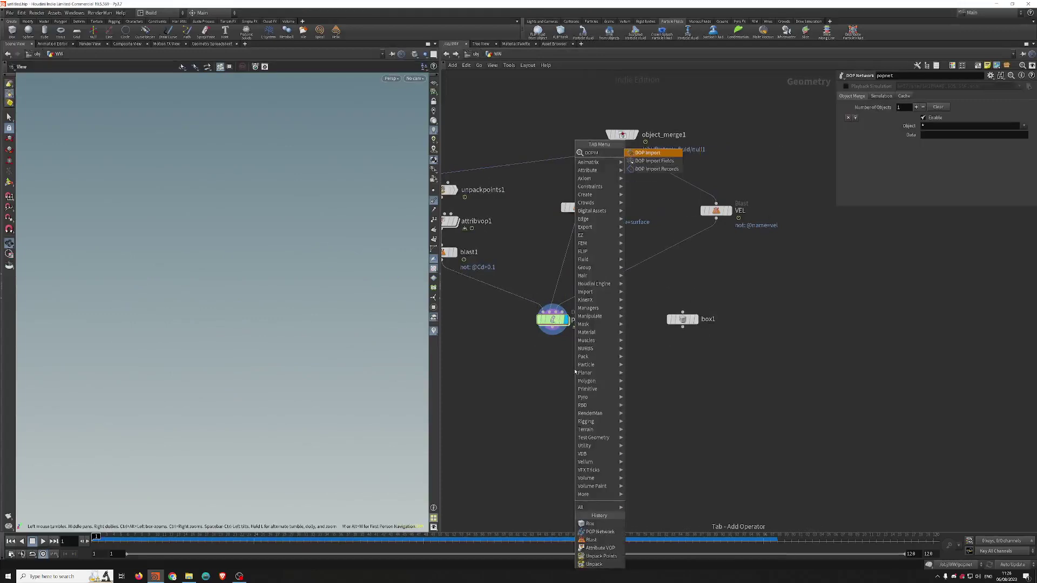
key(Return)
click(639, 390)
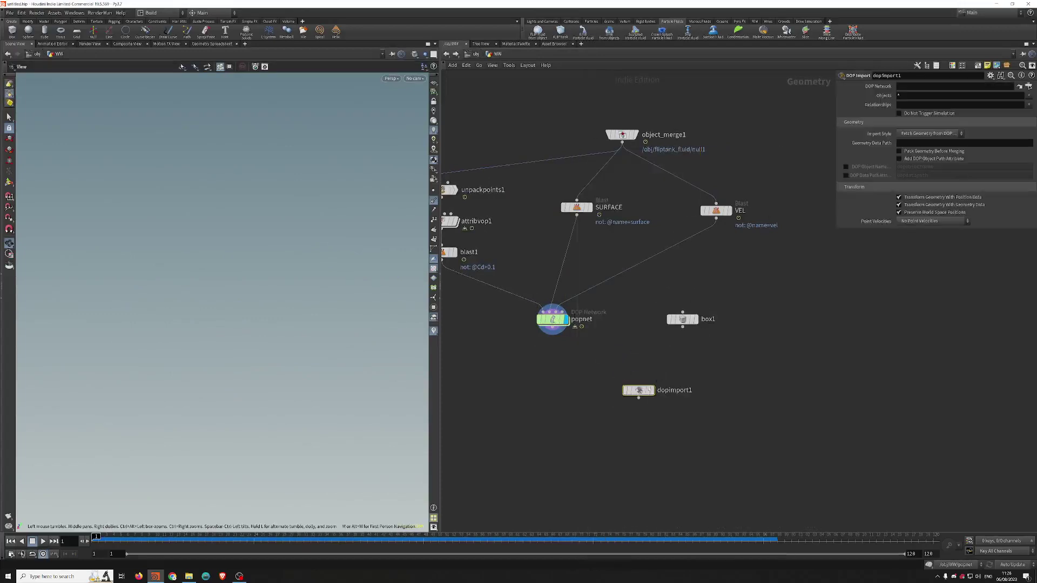
key(Delete)
- Replace the dopimport1 node with a Color node connected to popnet's output and display it
key(Tab)
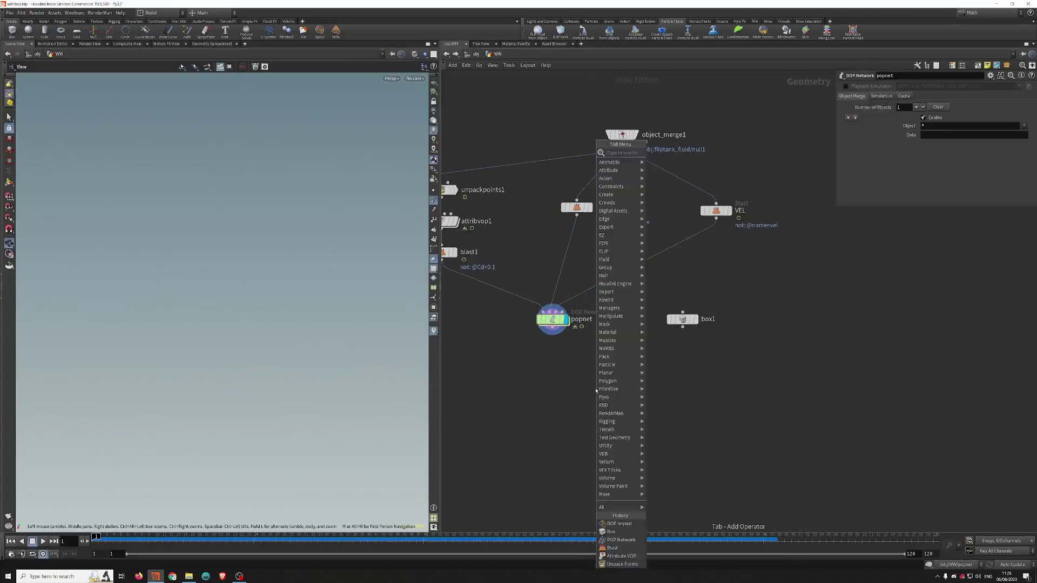
key(Return)
click(532, 380)
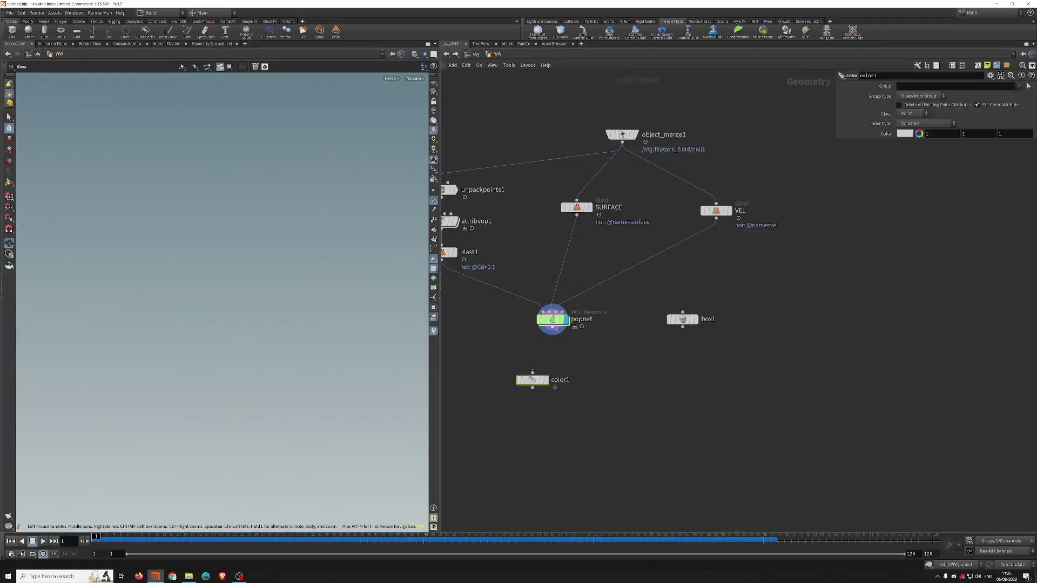
click(545, 380)
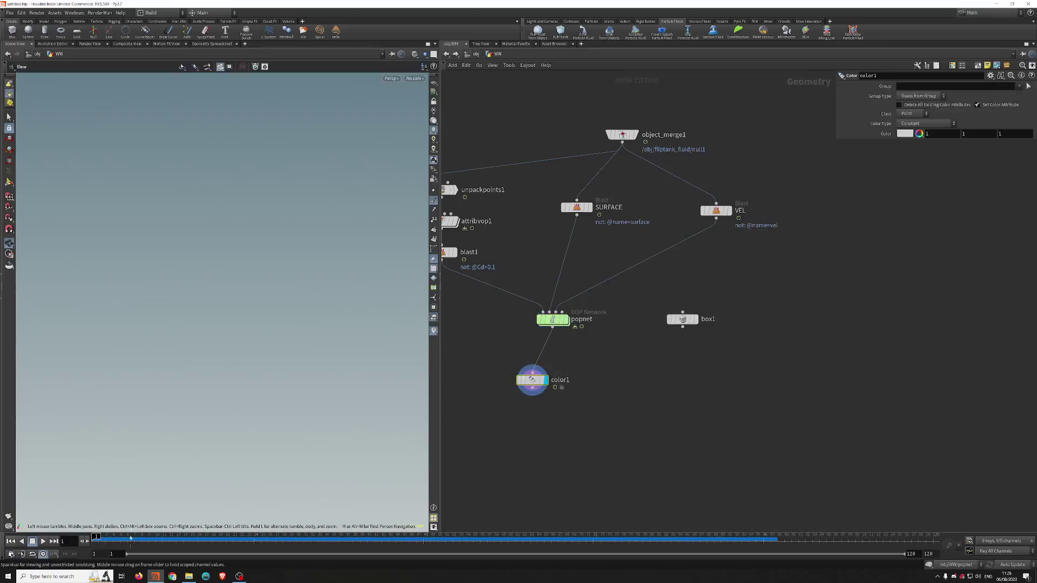
- Scrub to frame 29, play the simulation, and set the viewport's background color scheme to Dark in the display options
drag(183, 537, 289, 539)
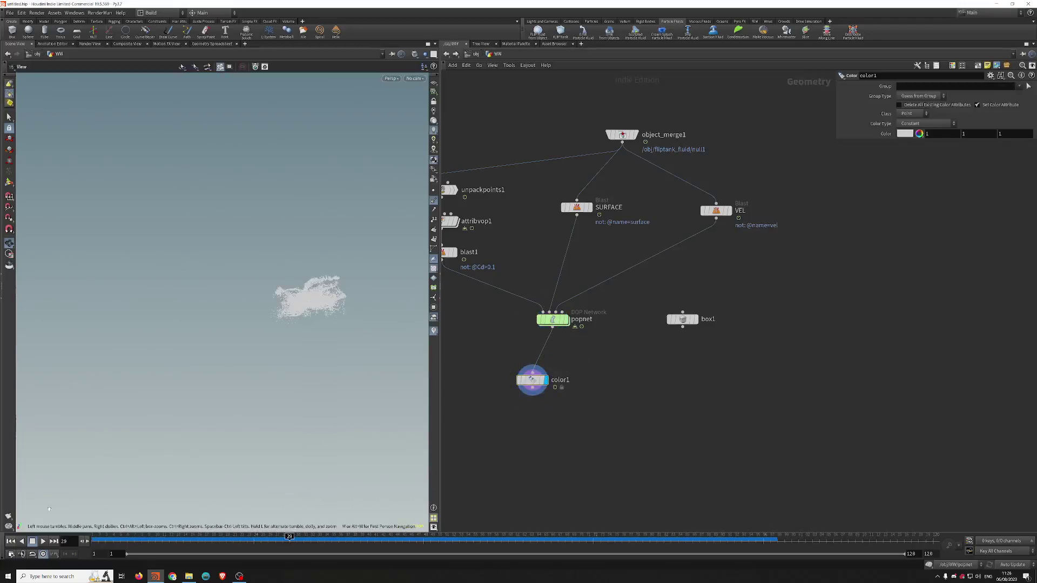
click(42, 541)
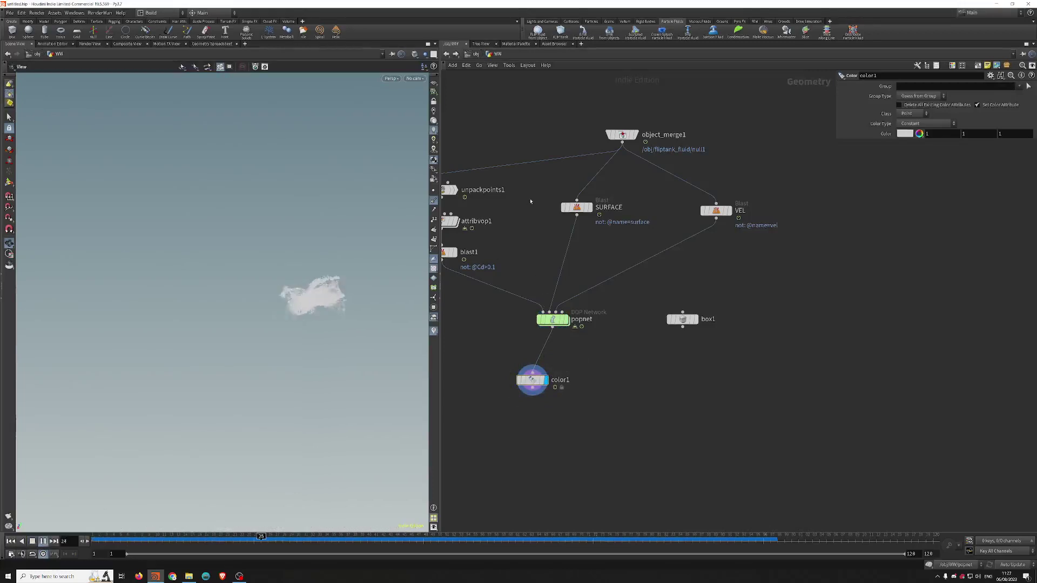
key(d)
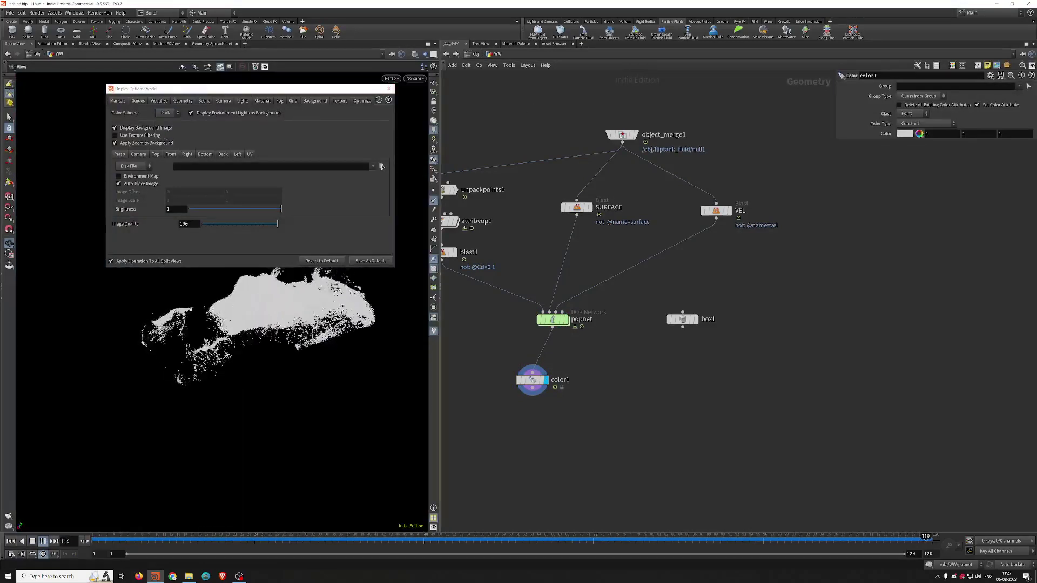
right_click(432, 388)
click(443, 327)
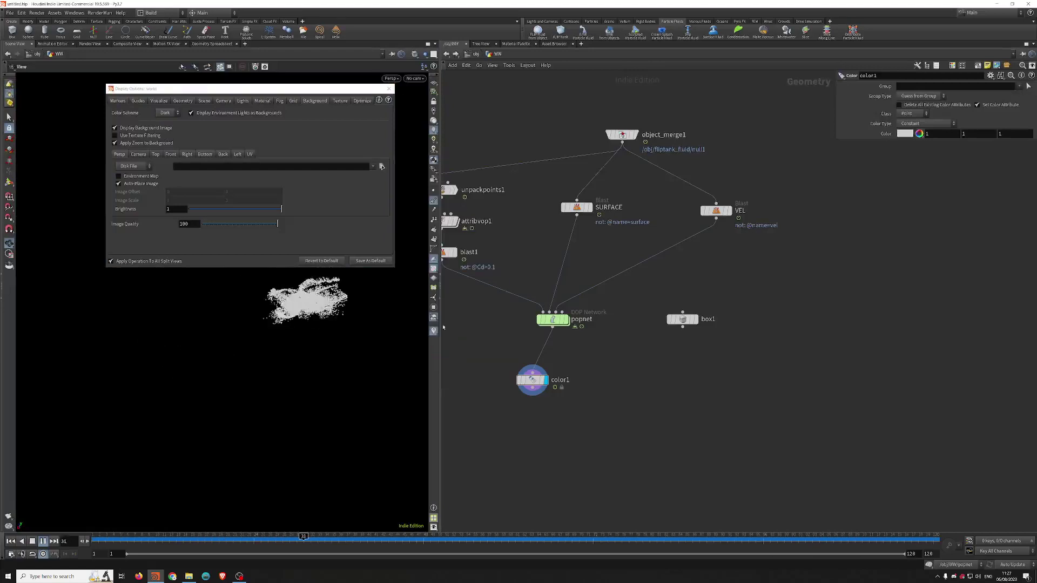
click(389, 88)
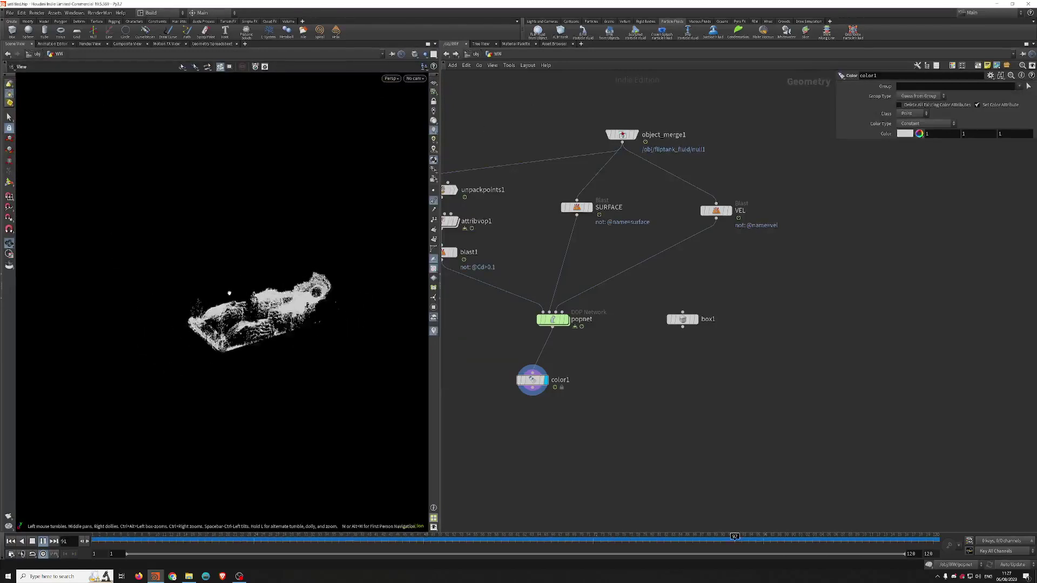